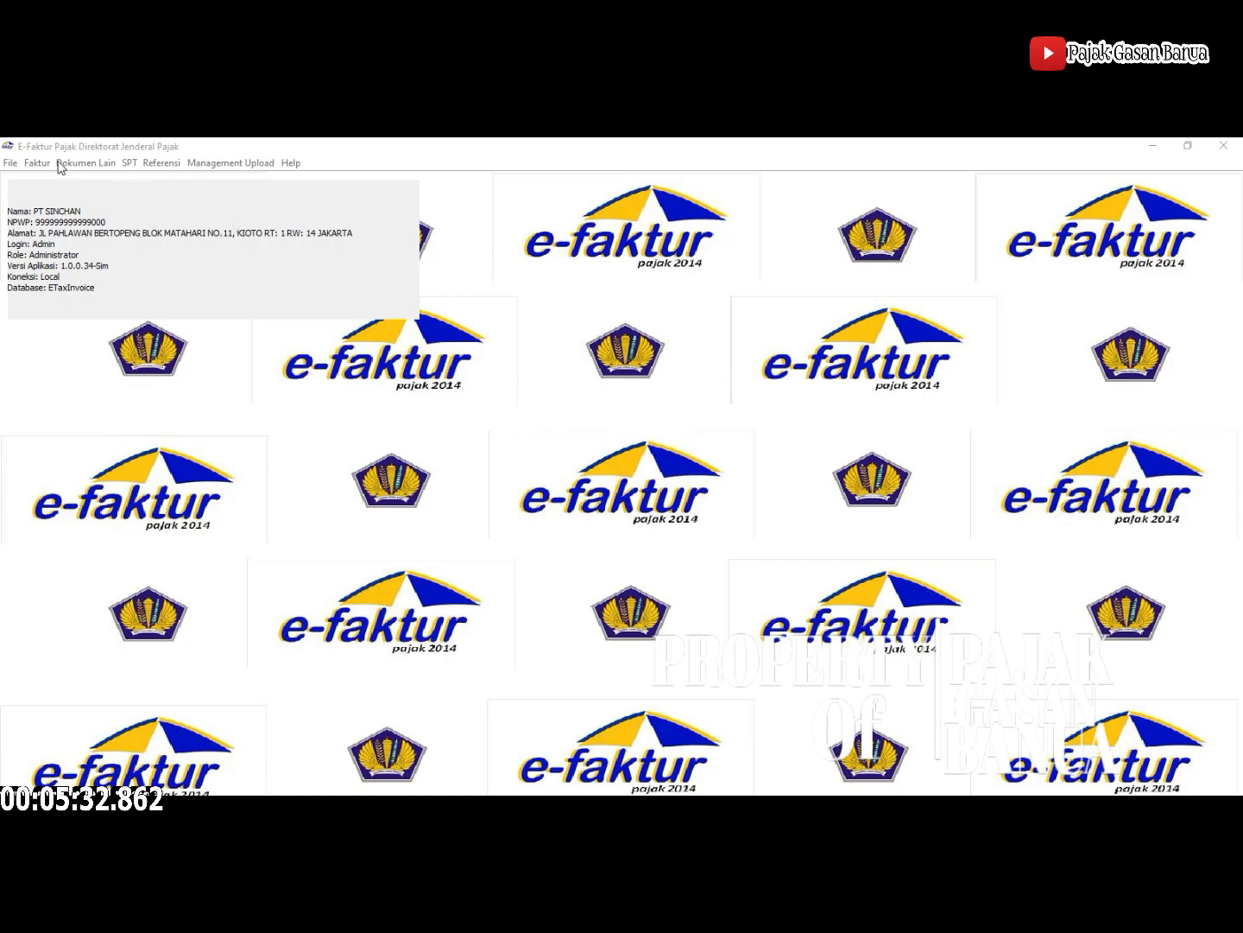
Check the PK and PM document counts and post the invoice data for tax period 06 to 06, year 2020, correction 0
click(115, 192)
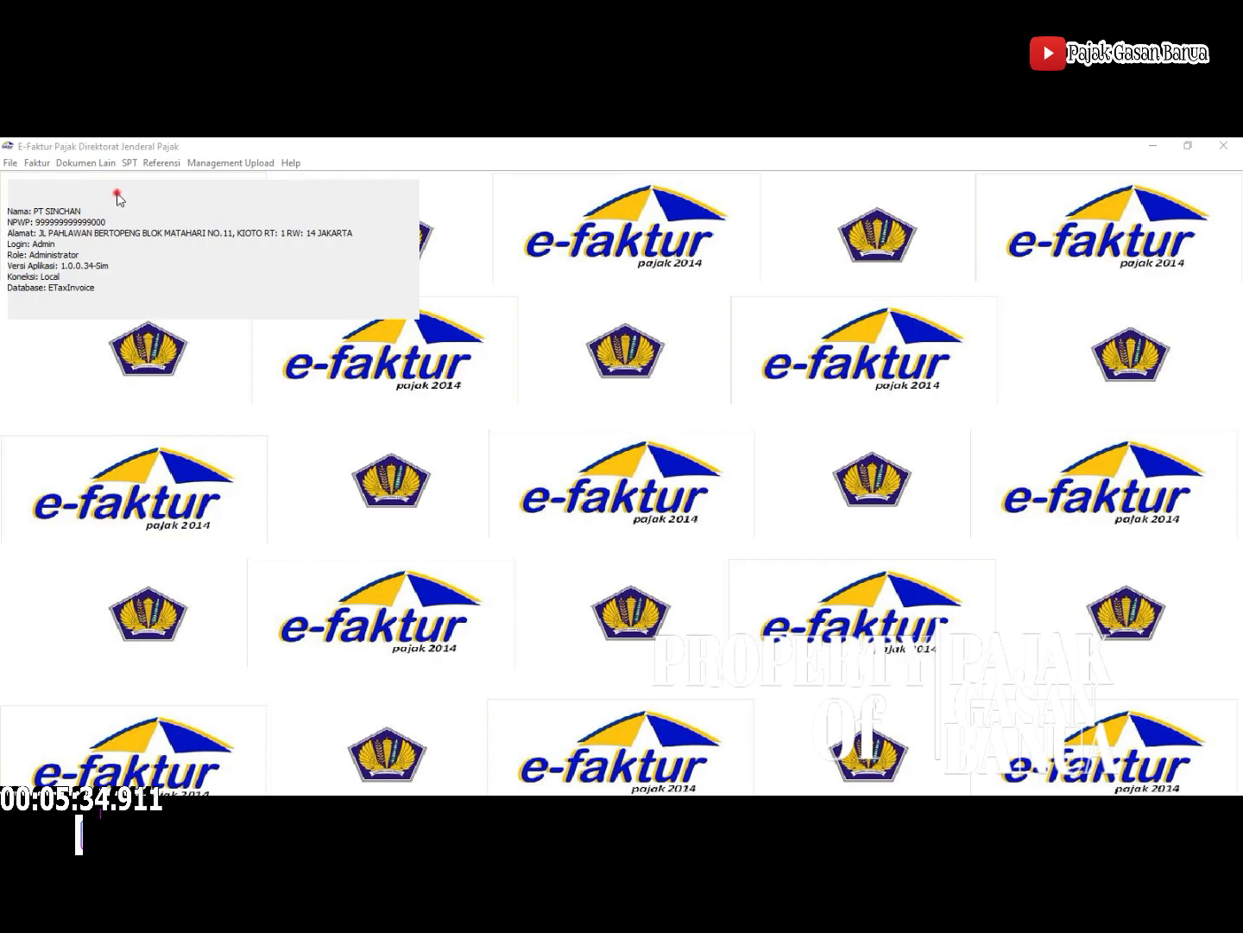
click(129, 164)
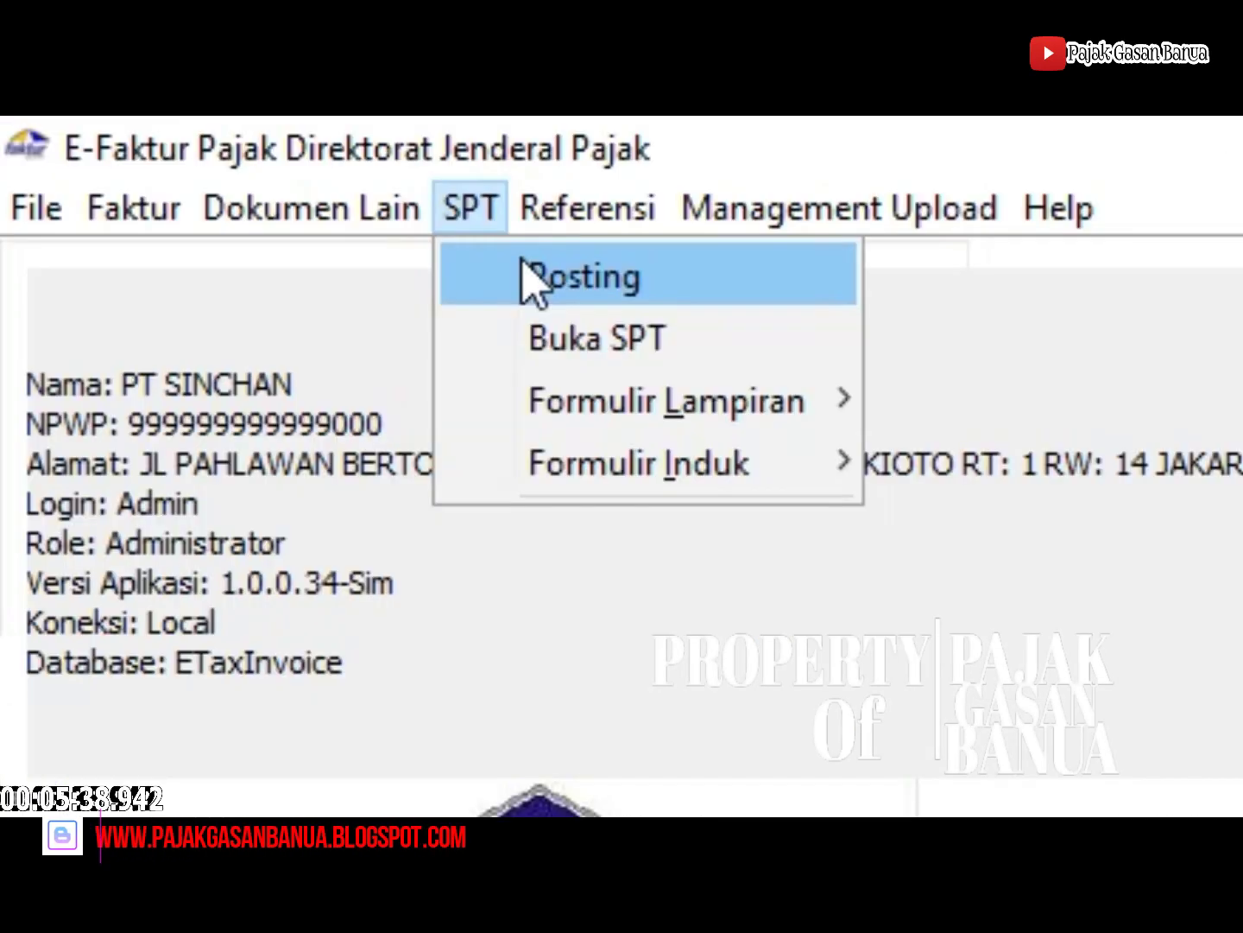
click(460, 289)
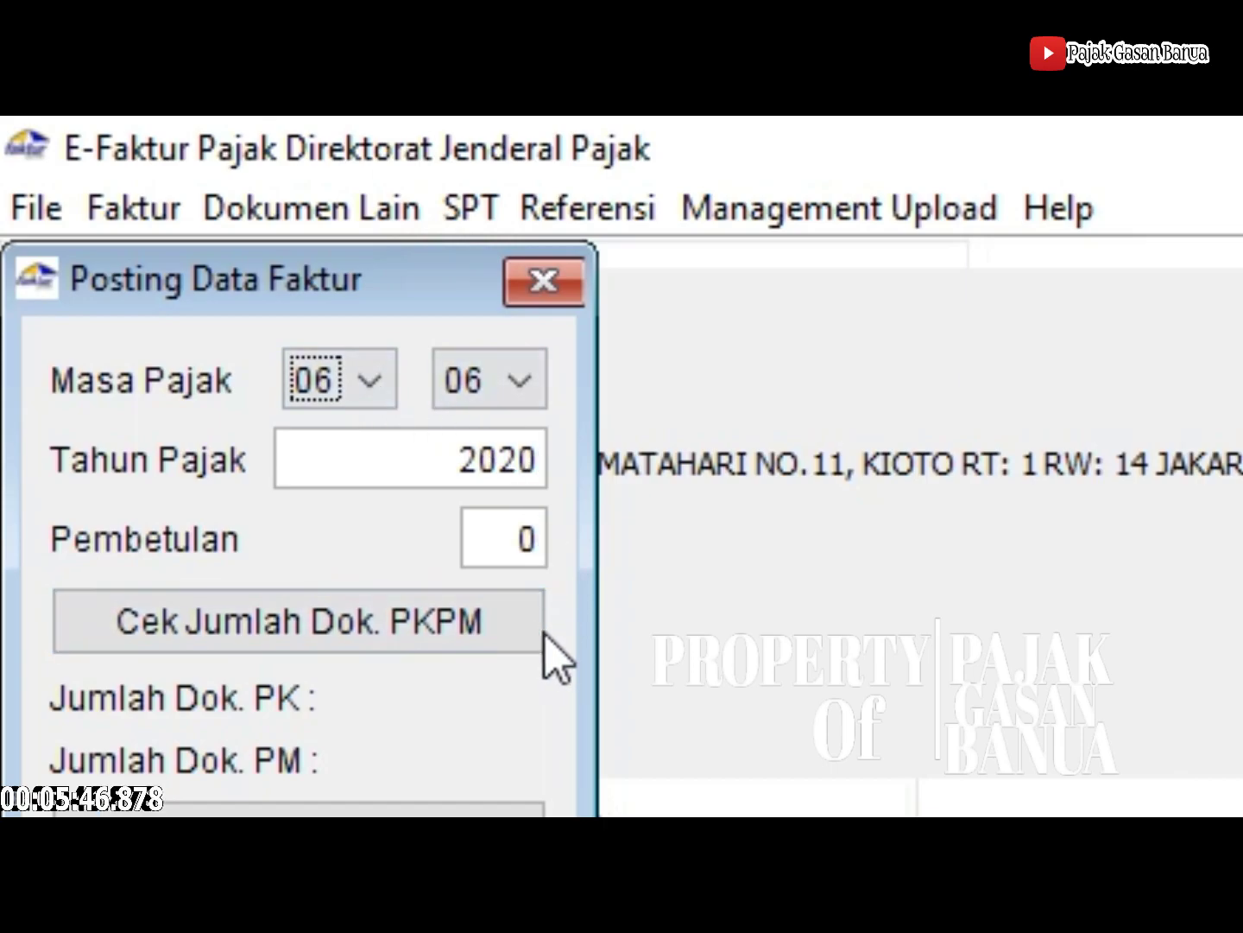
click(516, 637)
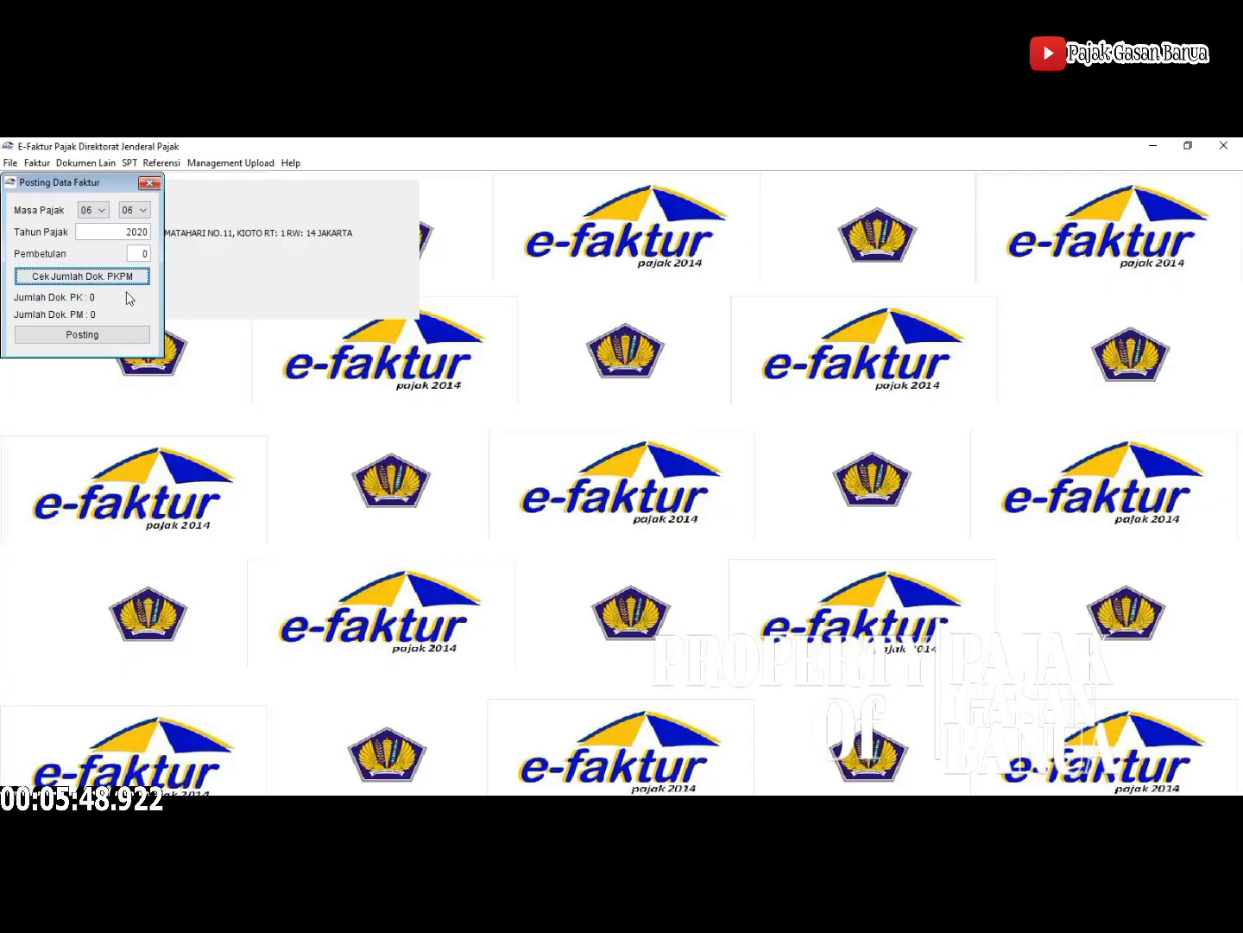
click(141, 337)
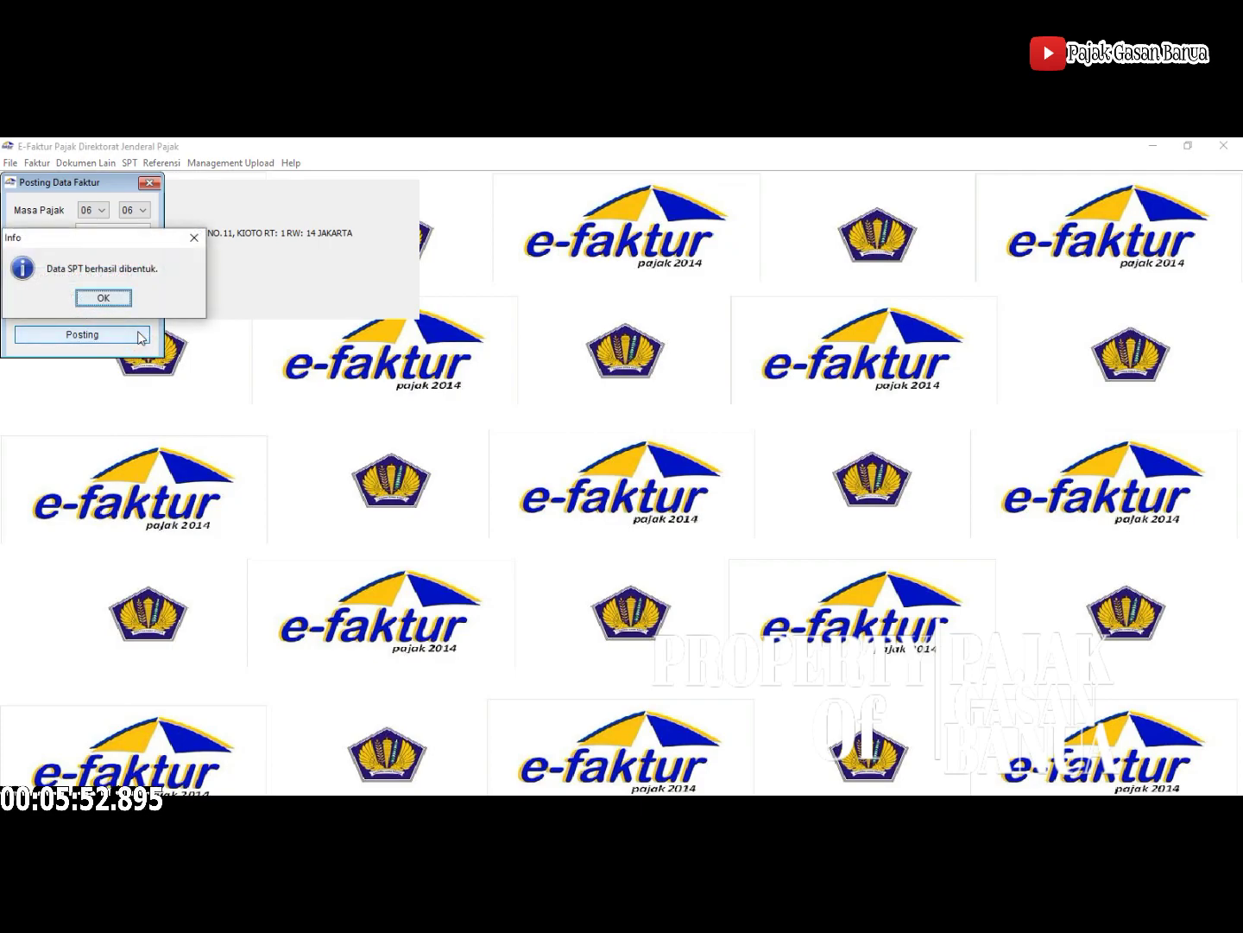
click(117, 299)
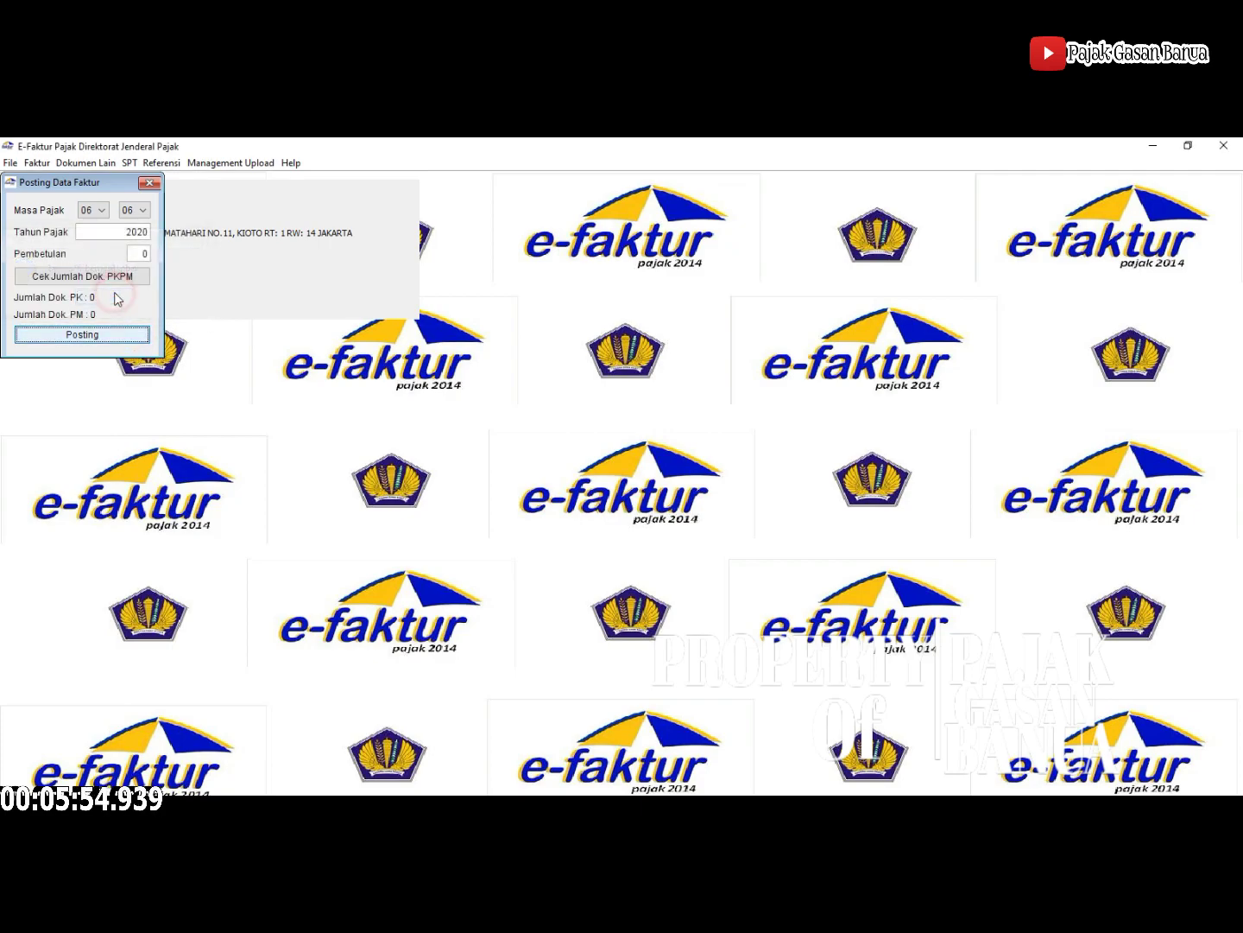
click(150, 183)
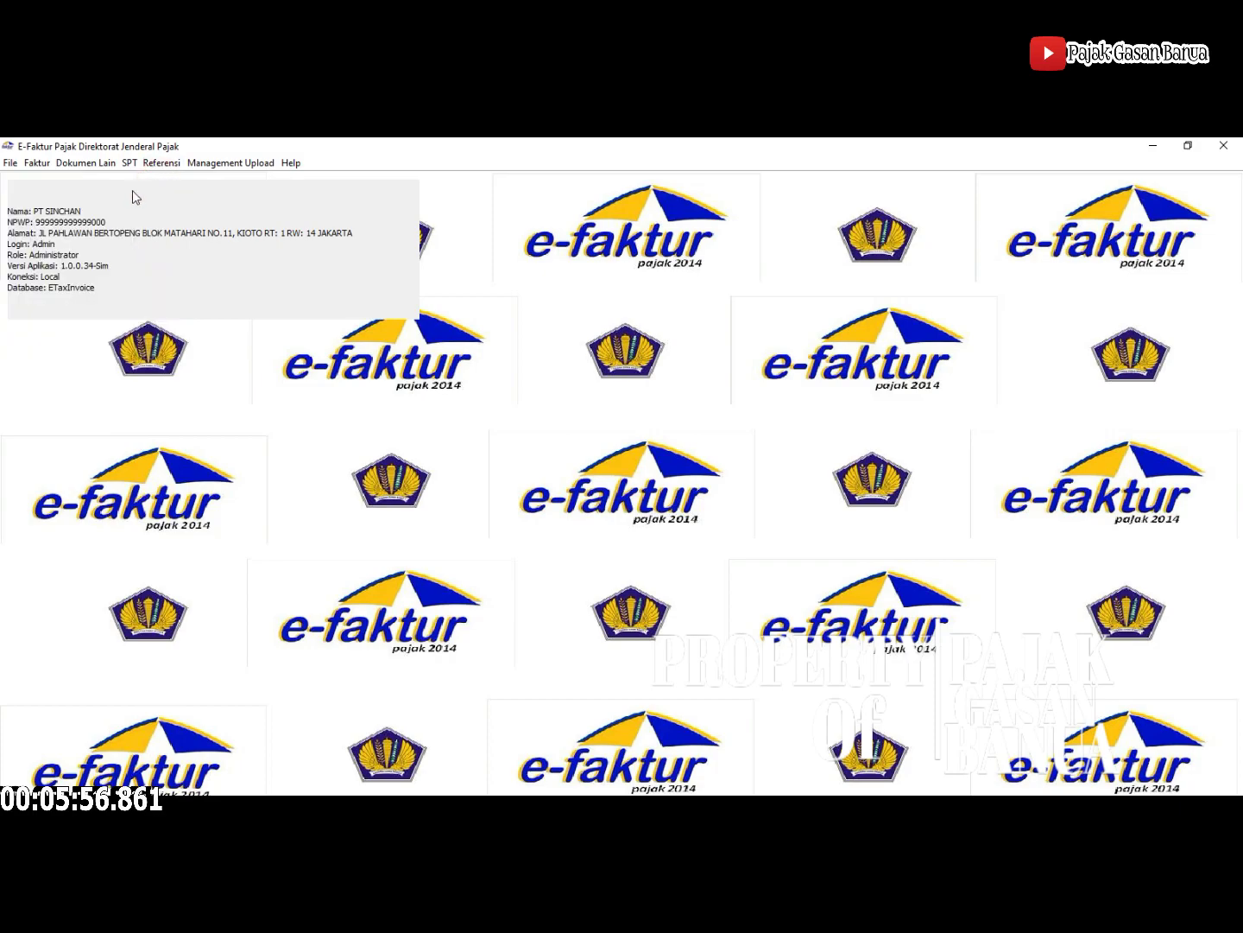
Refresh the list of tax returns and open the 2020 return for period 6-6 for editing
click(129, 163)
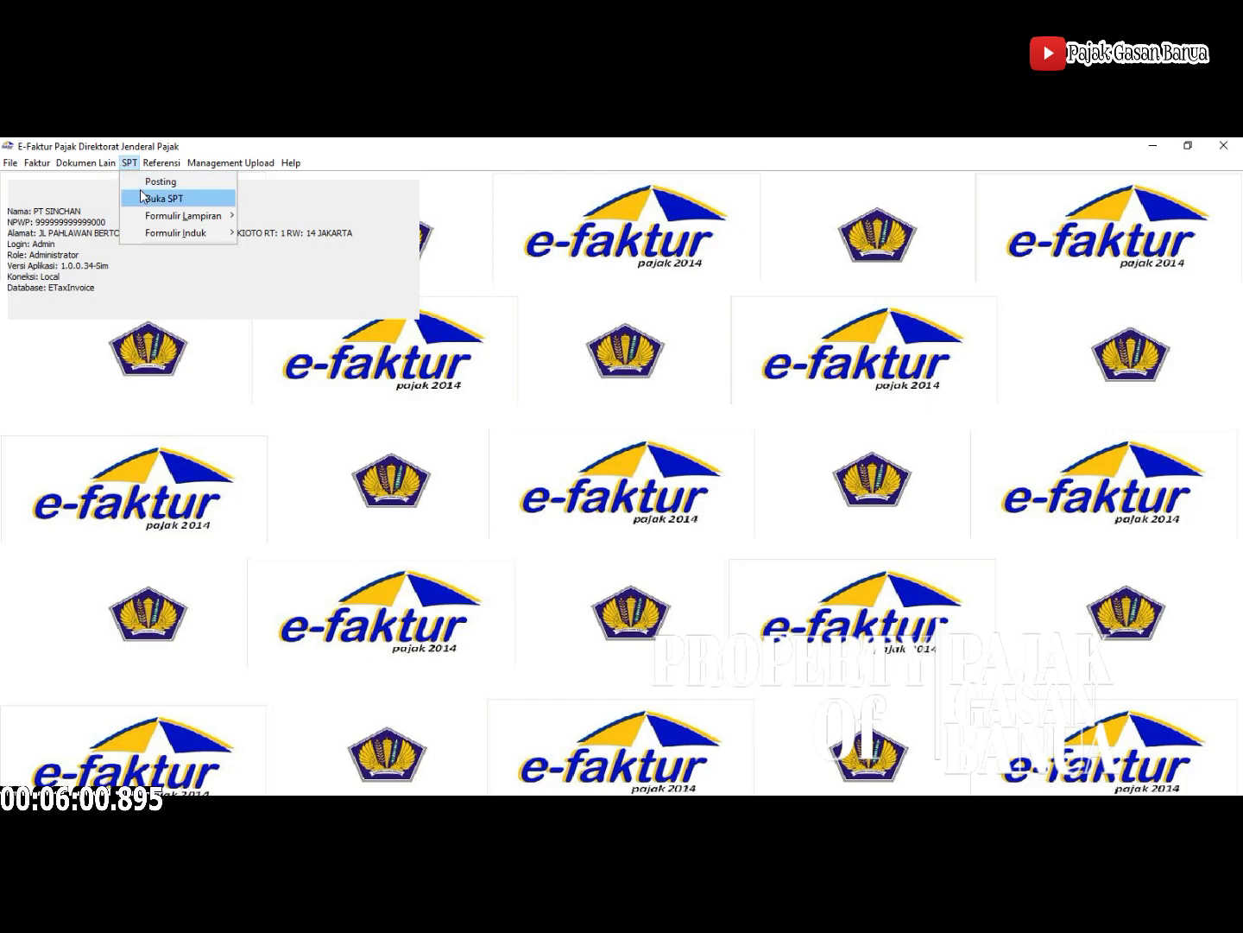
click(143, 197)
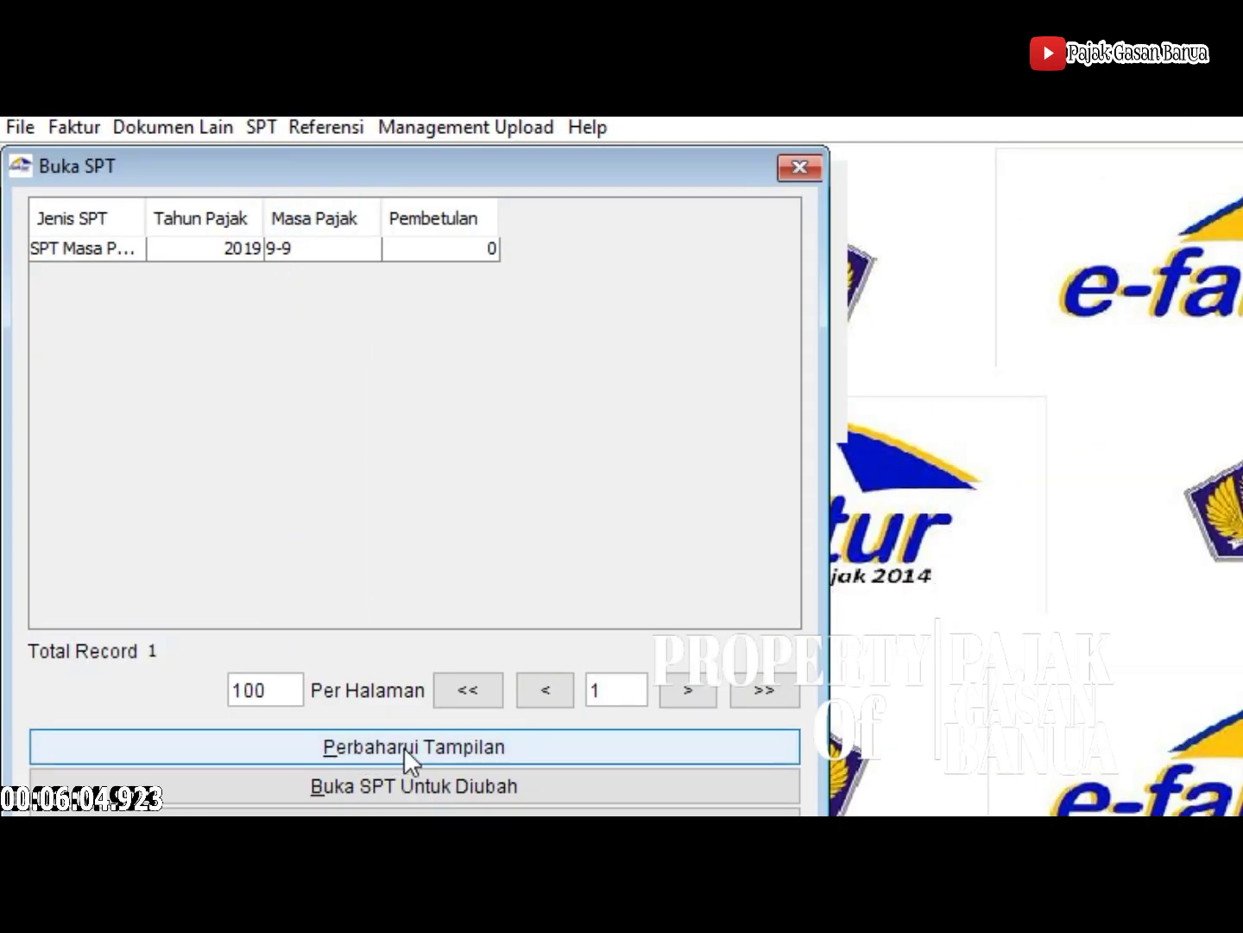
click(405, 748)
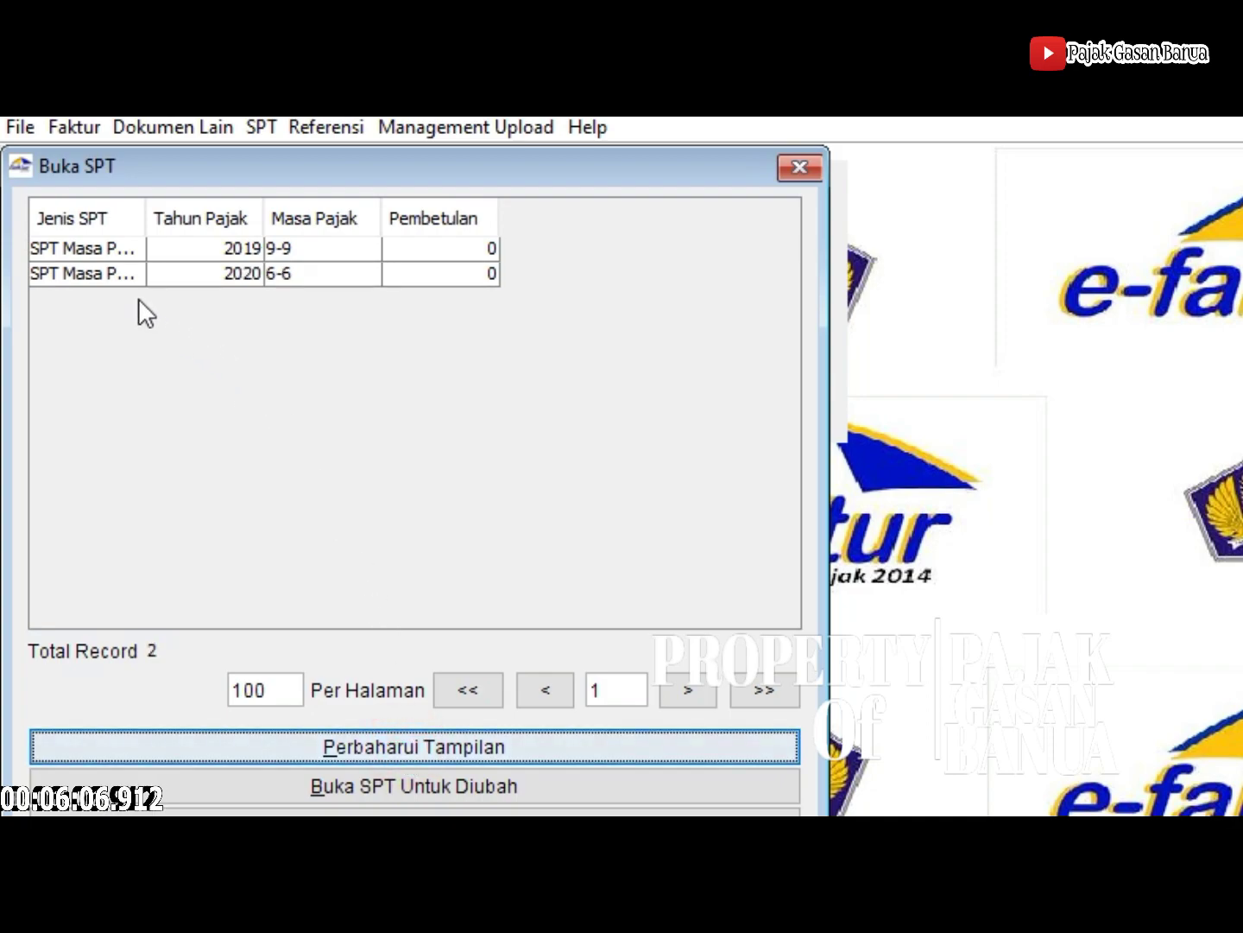
click(94, 271)
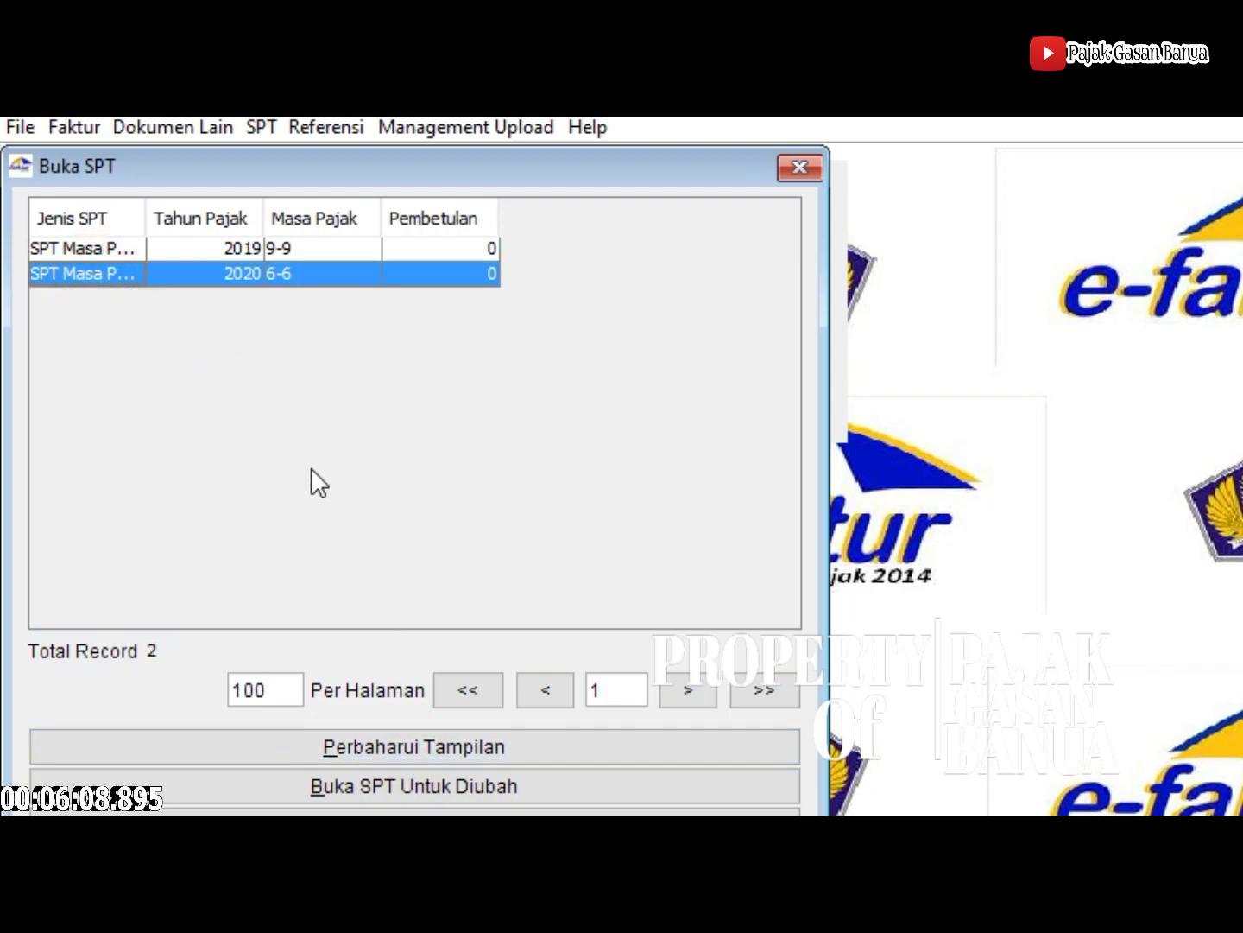
click(490, 796)
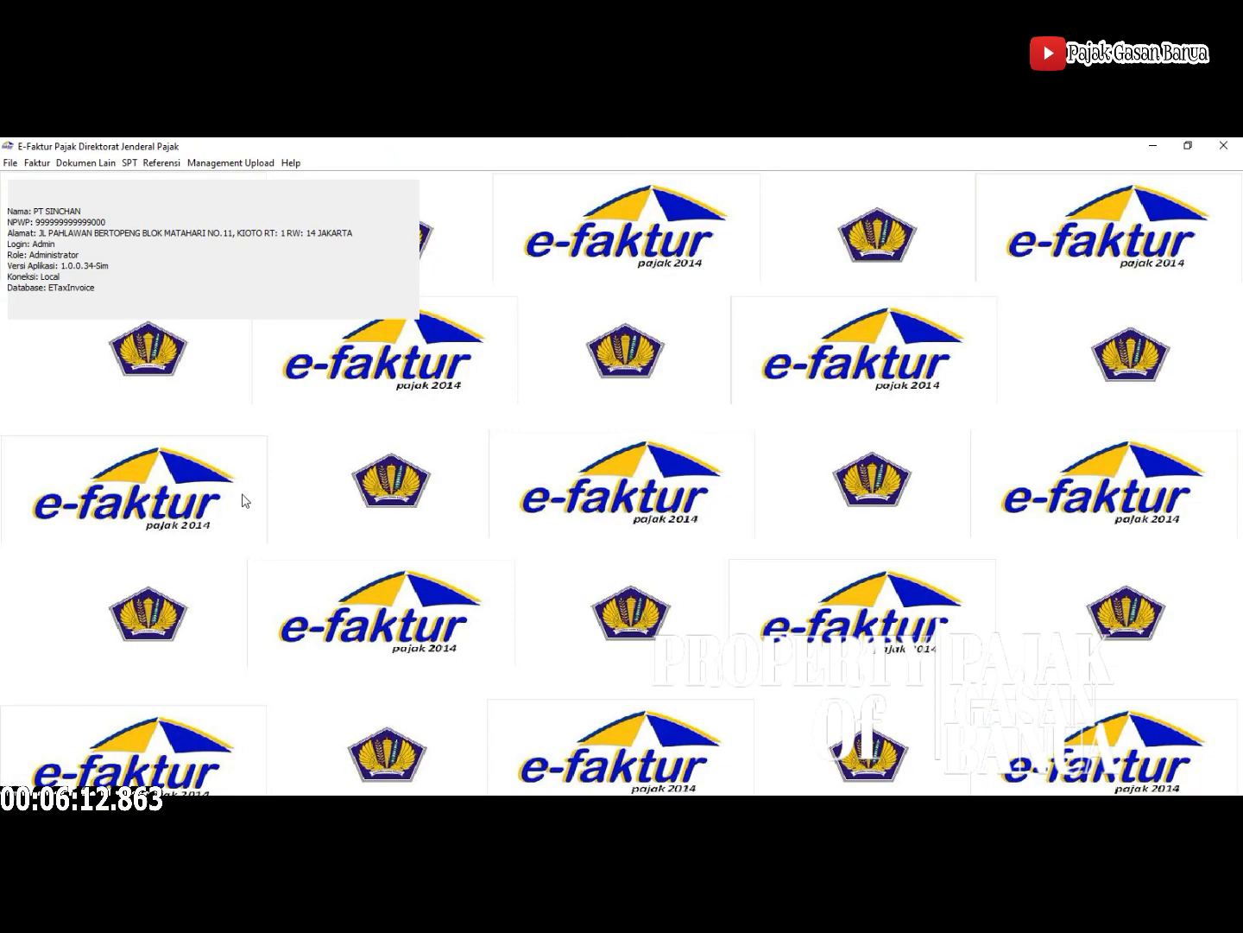
In attachment form 1111 AB, set the first amount of domestic deliveries with Faktur Pajak yang Digunggung (I.B.2) to 25000000
click(131, 164)
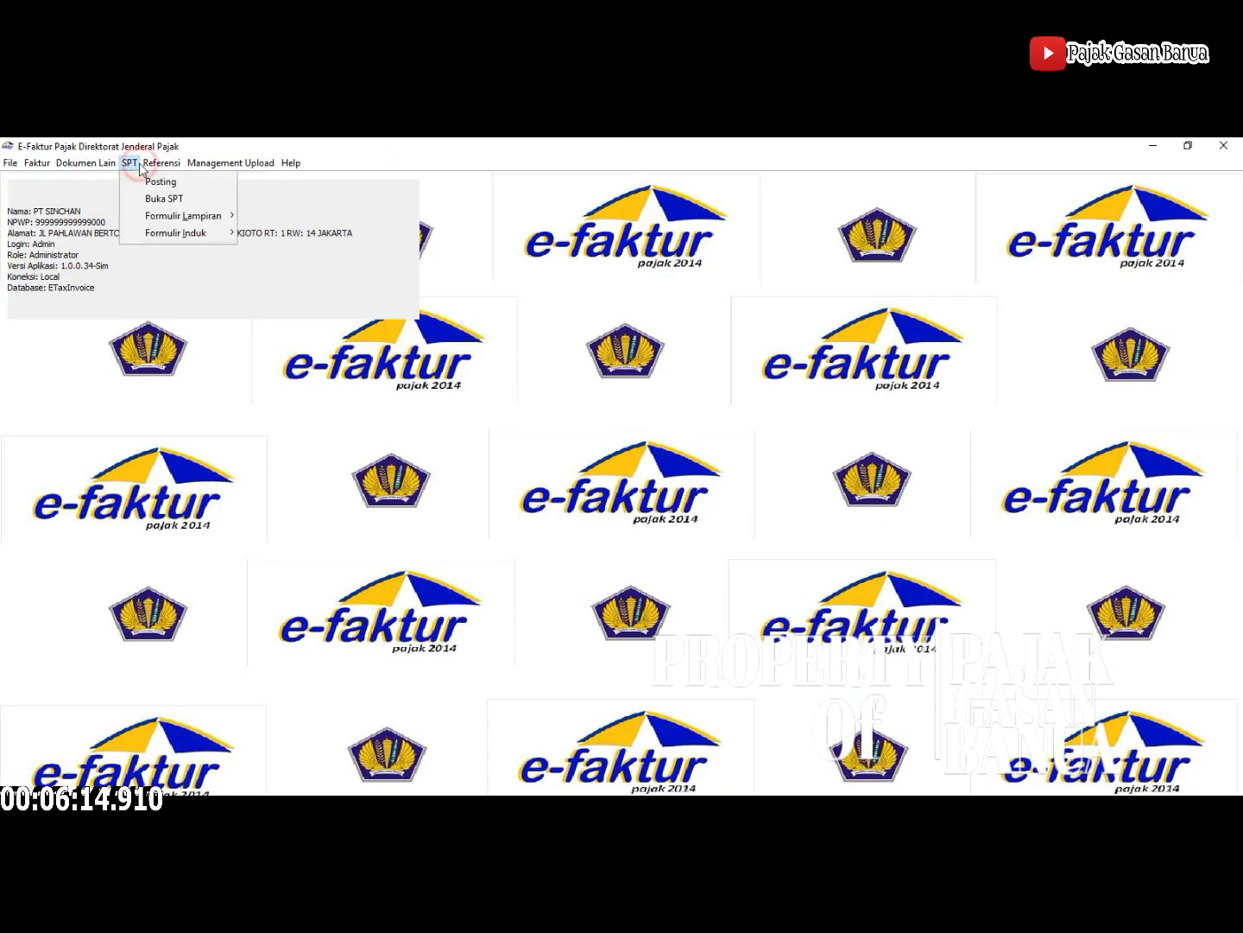
mouse_move(169, 222)
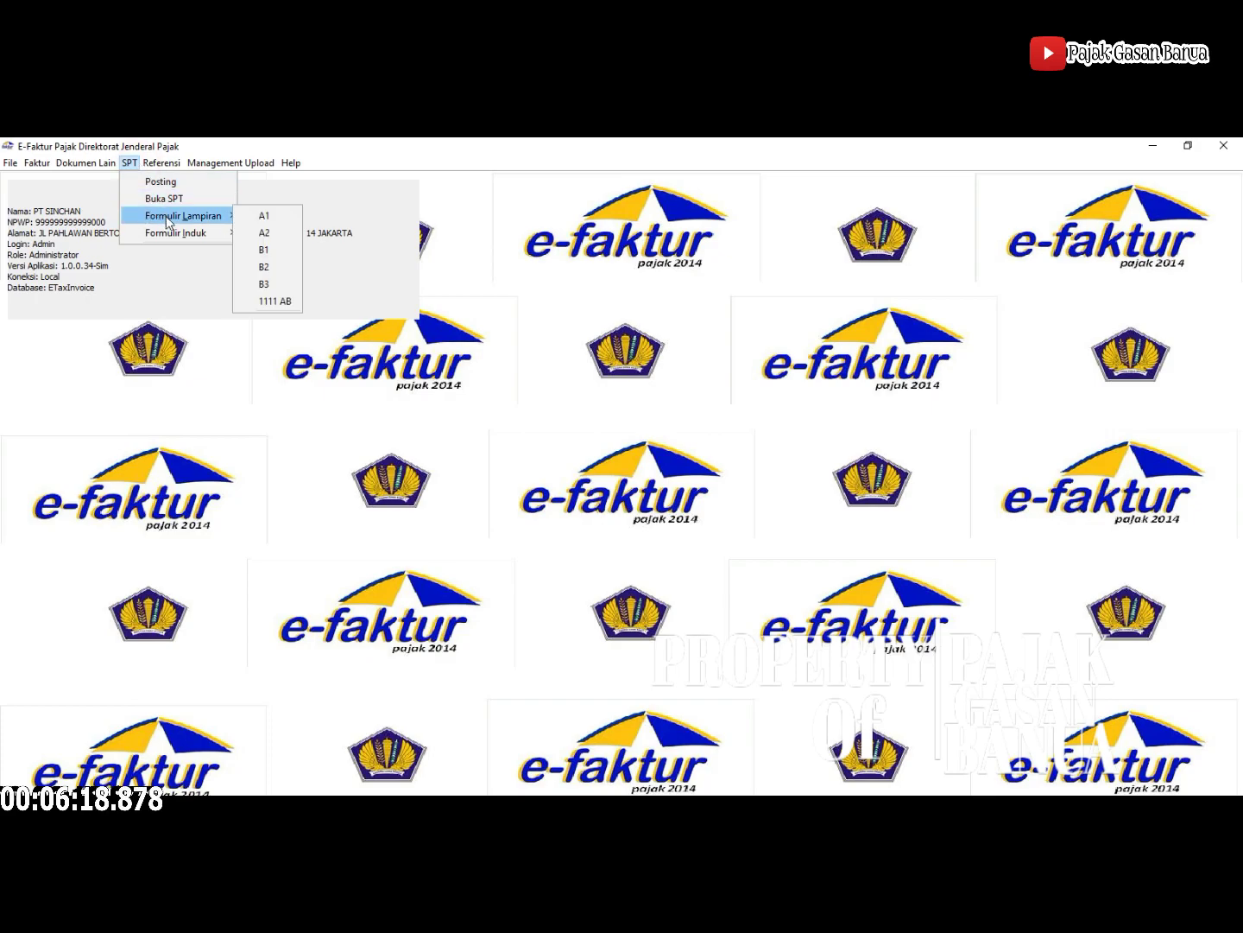
click(268, 300)
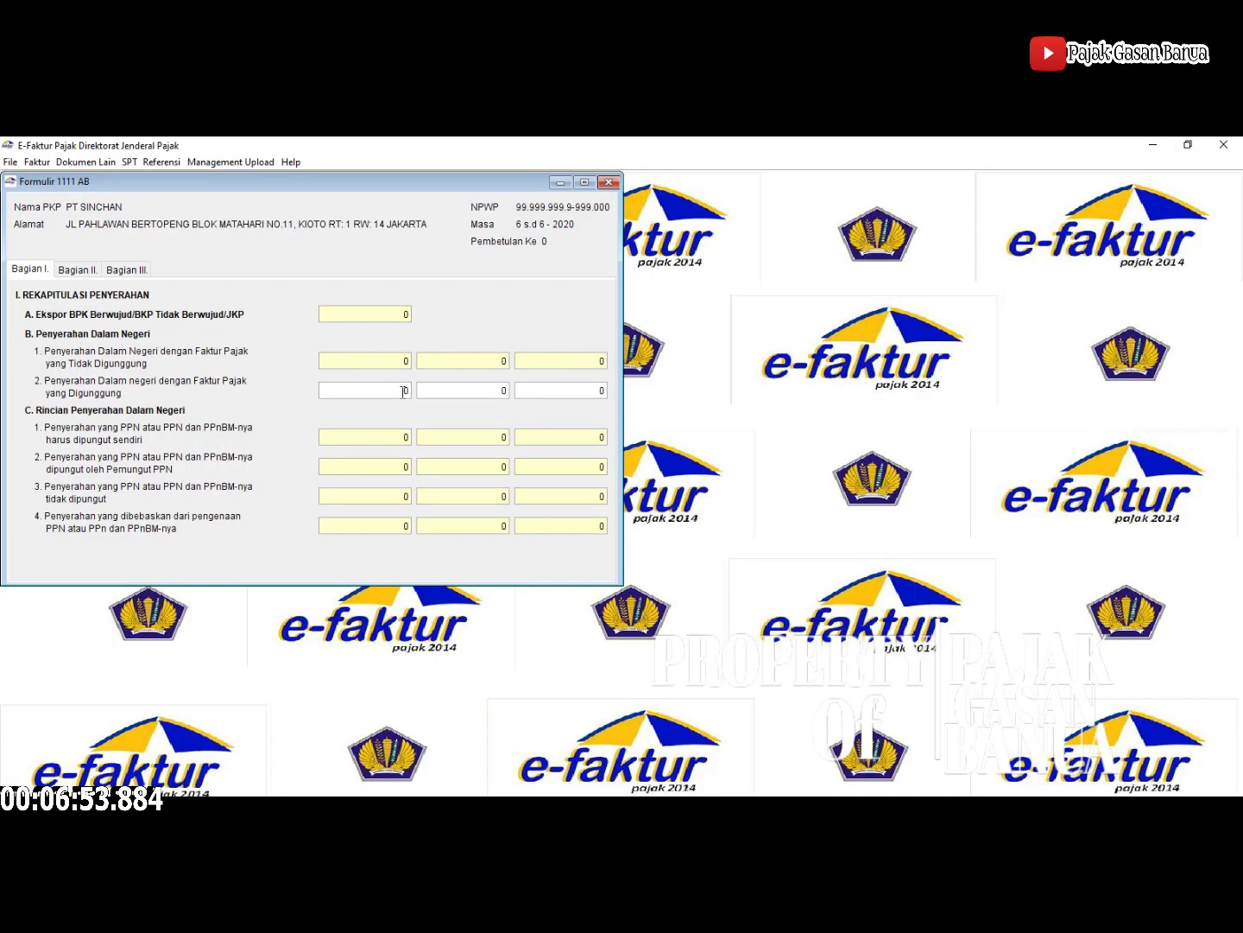
click(794, 553)
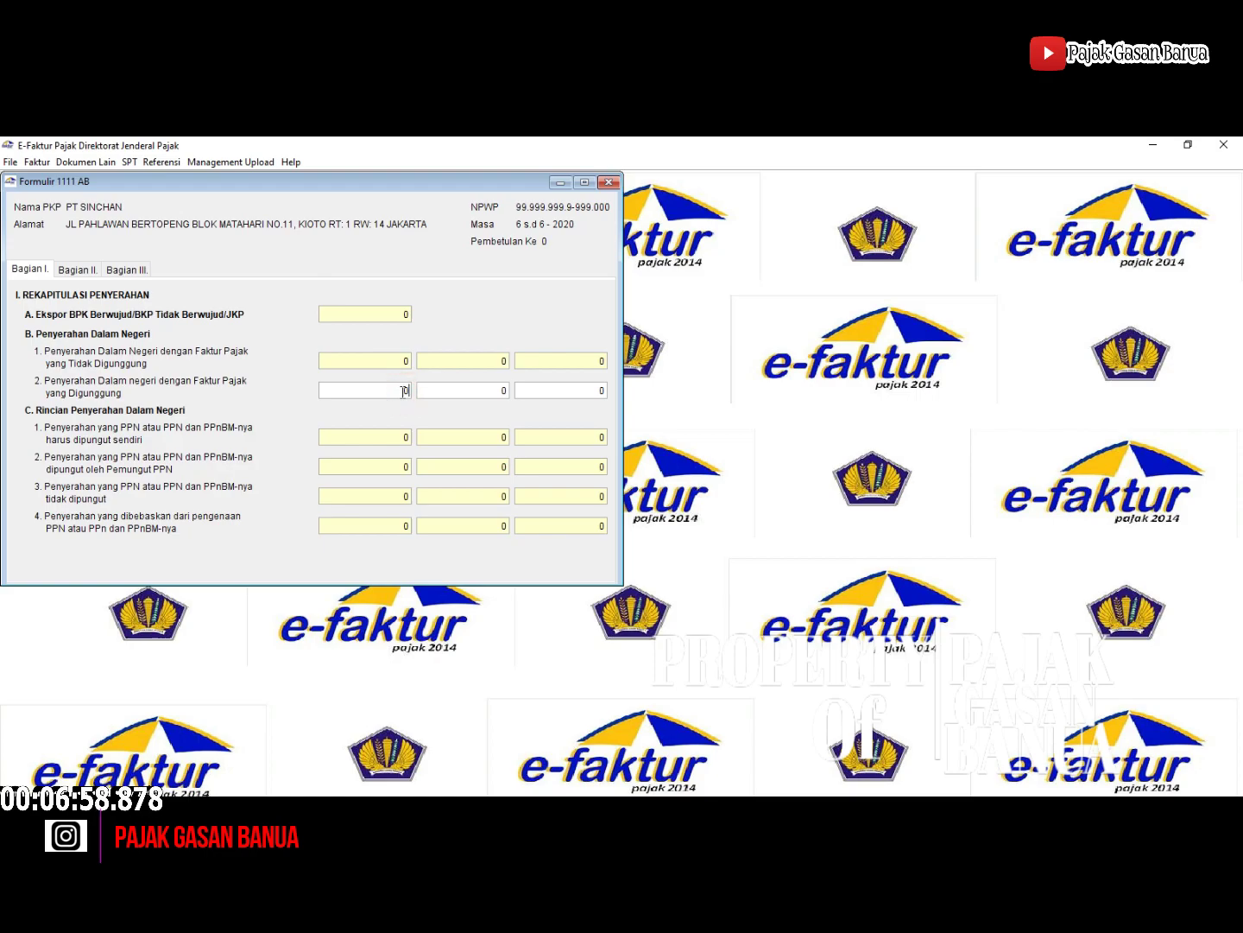
key(BackSpace)
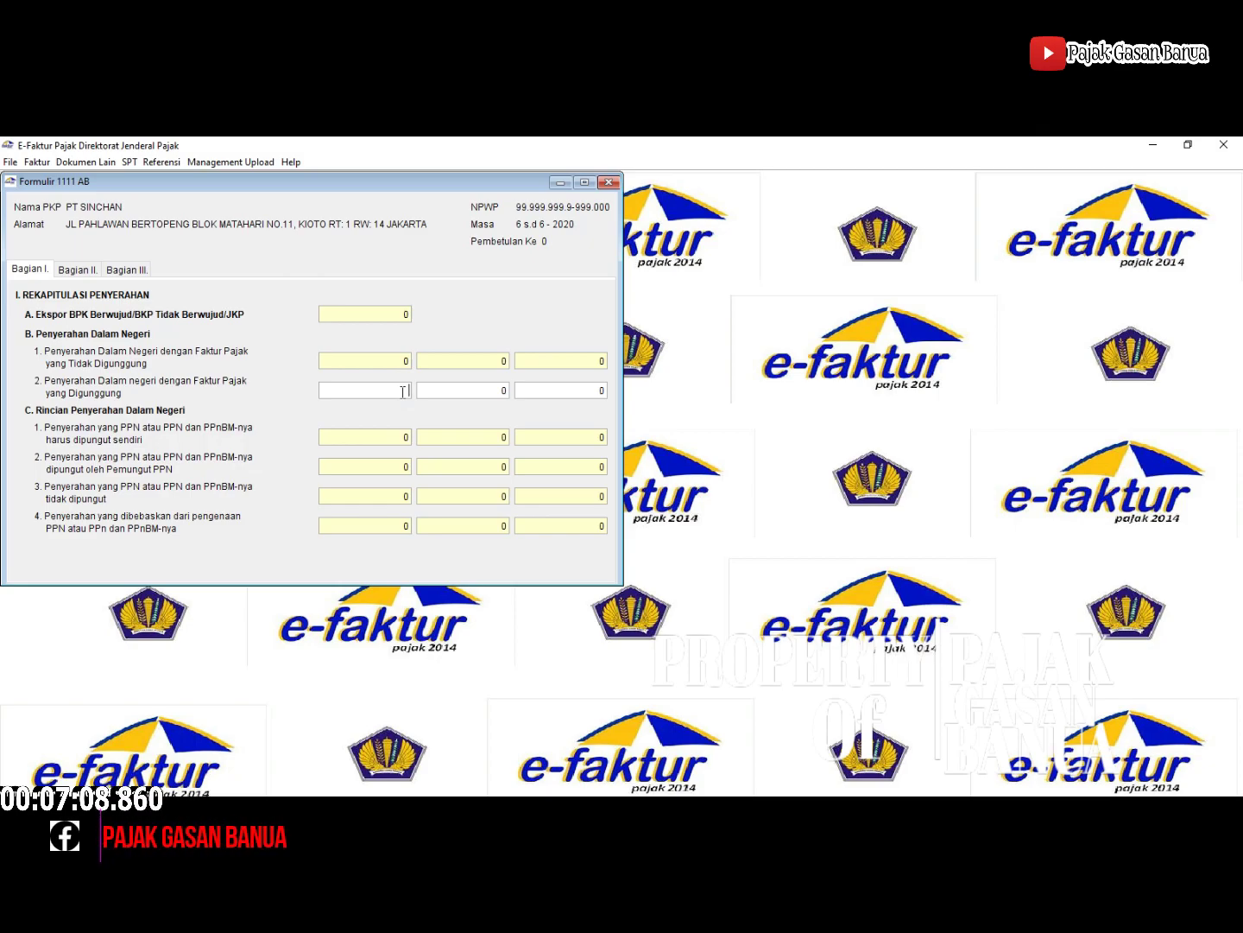
text(2)
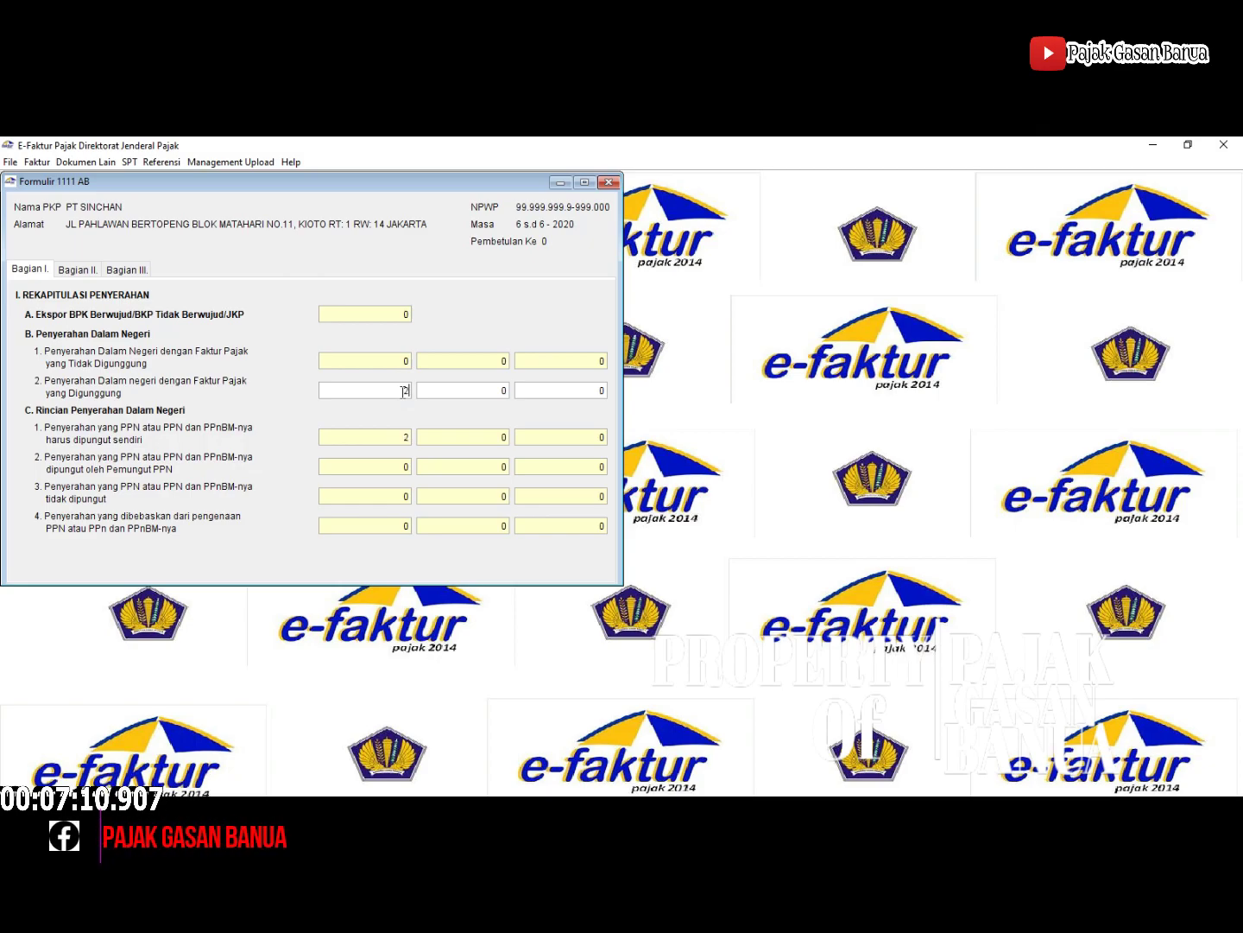
text(5000)
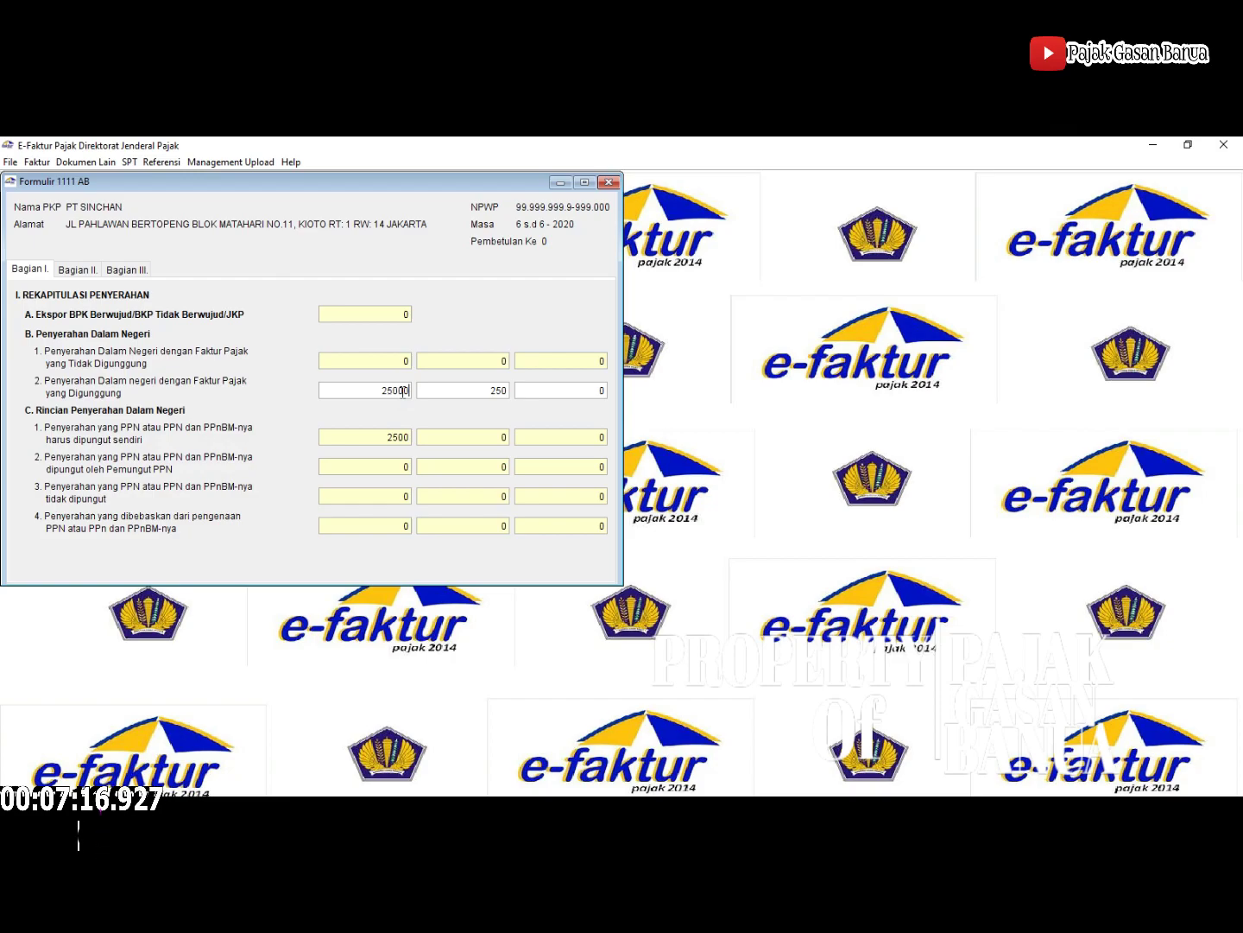
text(00)
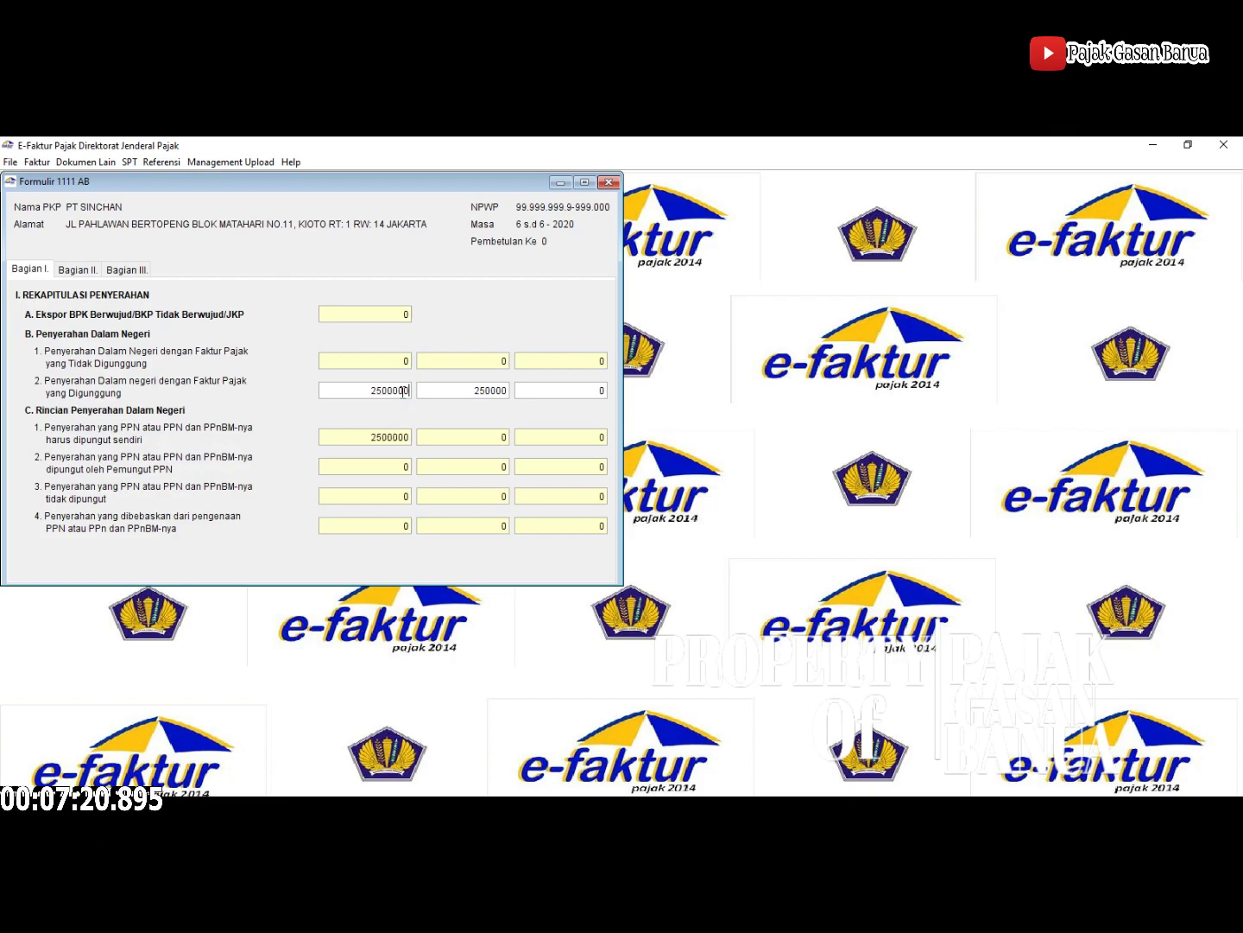
text(0)
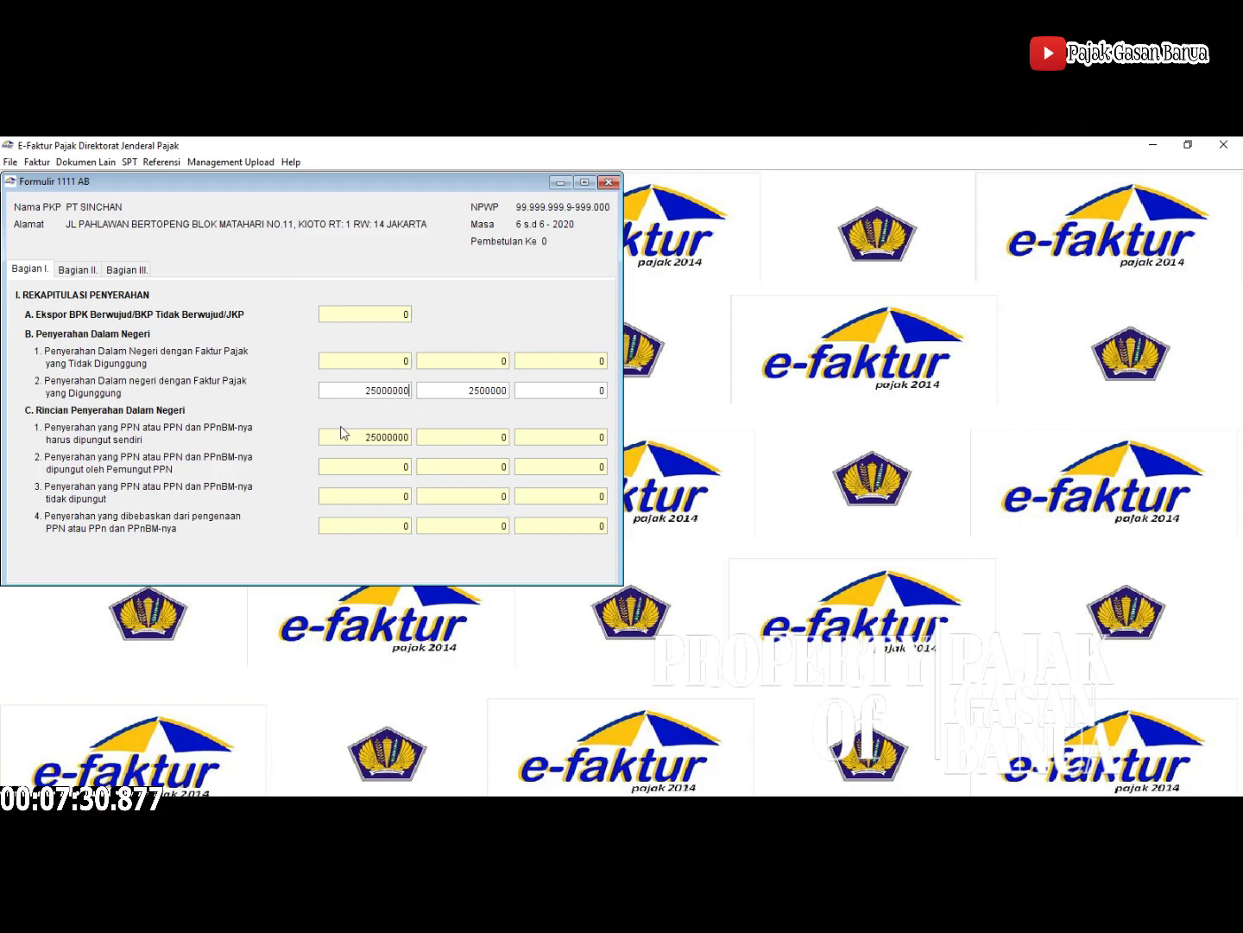
Save form 1111 AB from its Bagian III and close the form
click(143, 277)
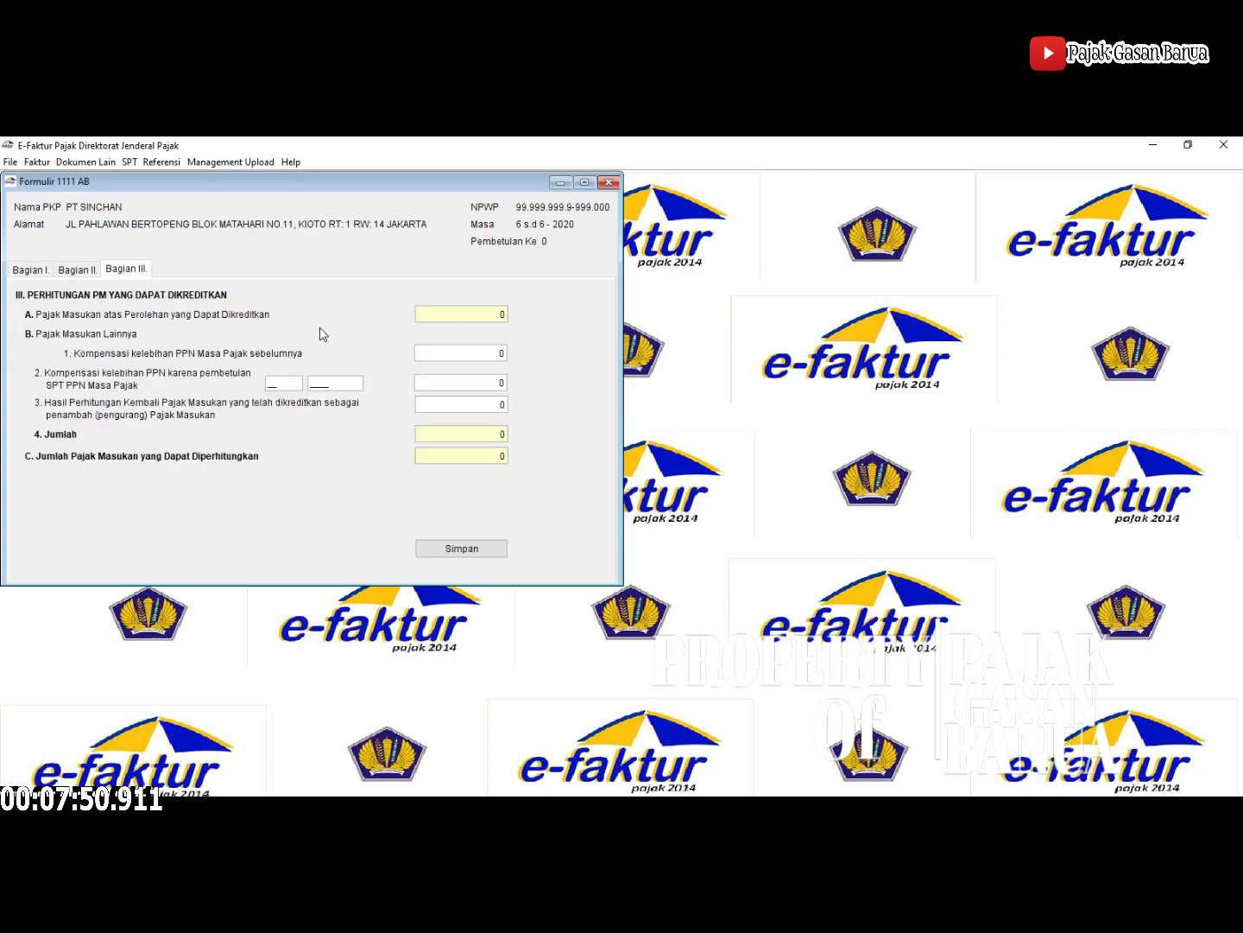
click(474, 554)
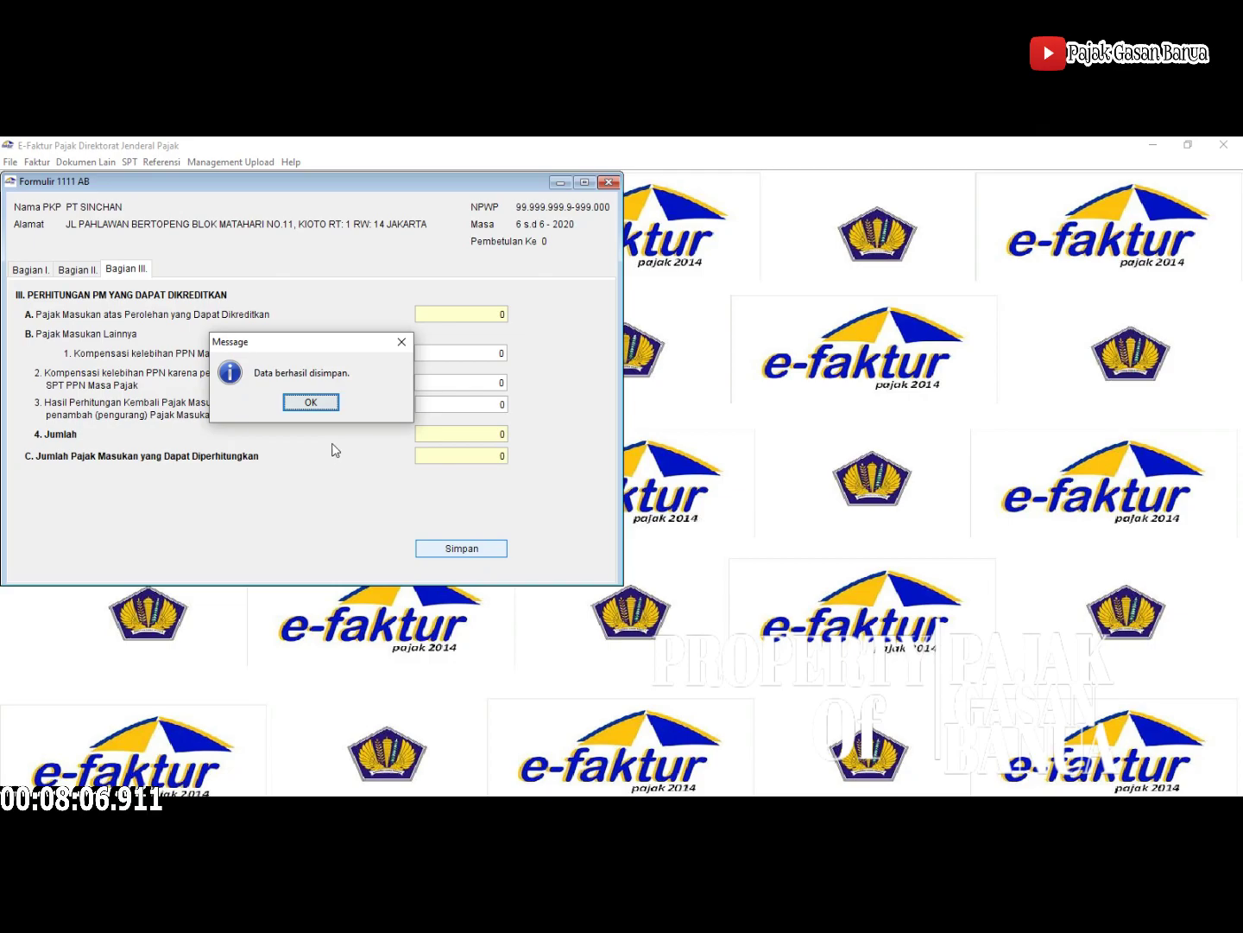
click(335, 406)
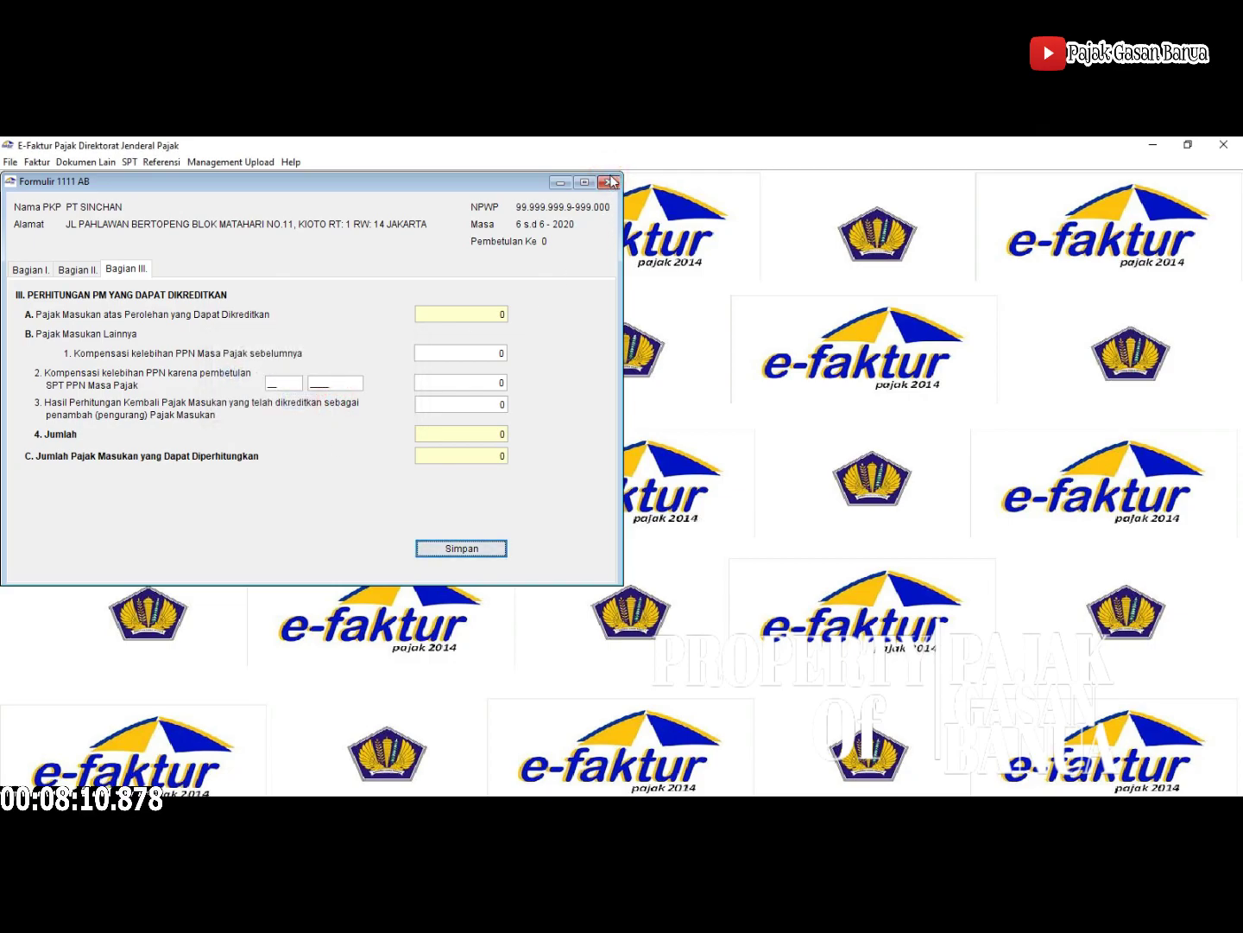
click(611, 183)
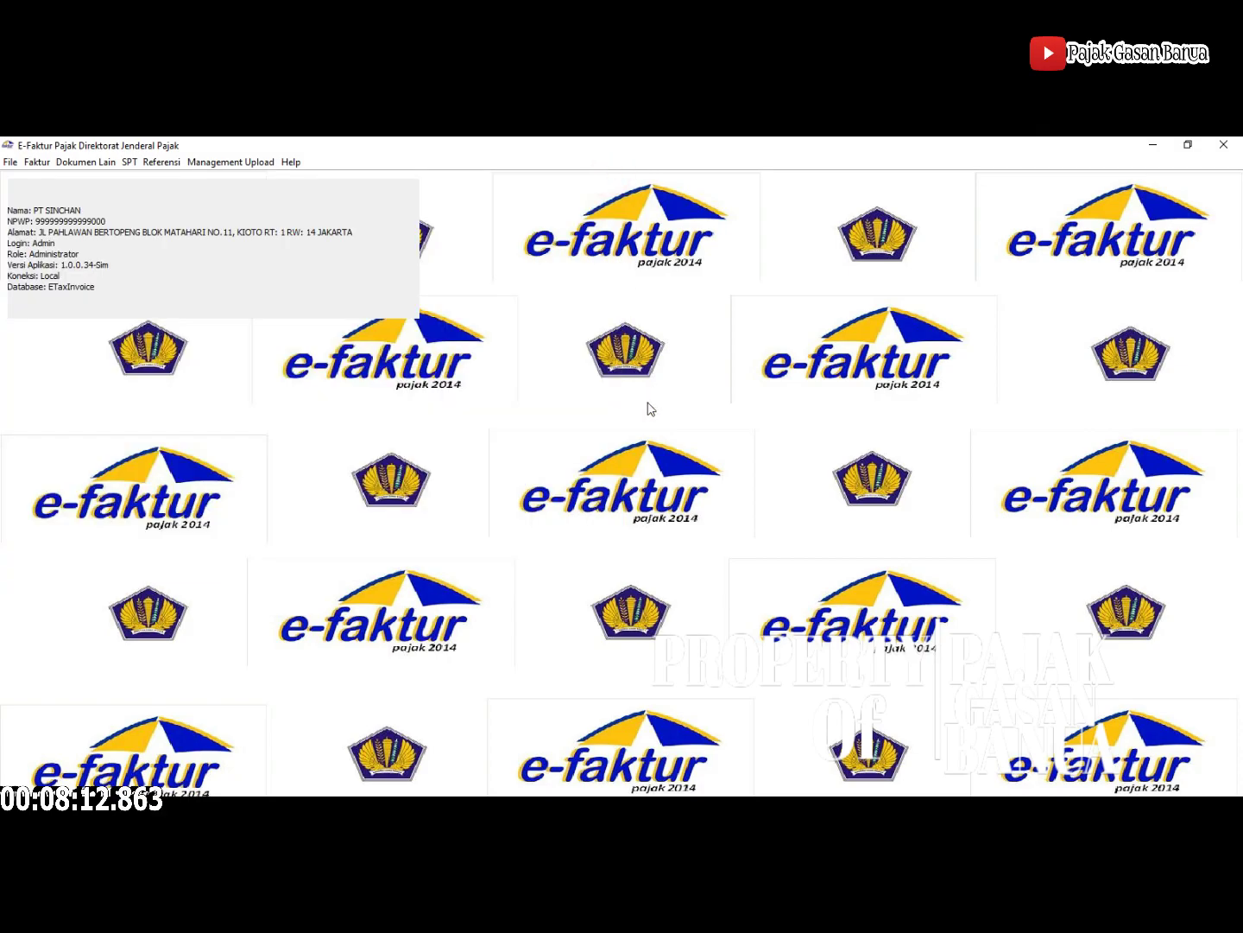
Open the main return form 1111 and review the deliveries of goods and services in Bagian I
click(128, 163)
mouse_move(148, 236)
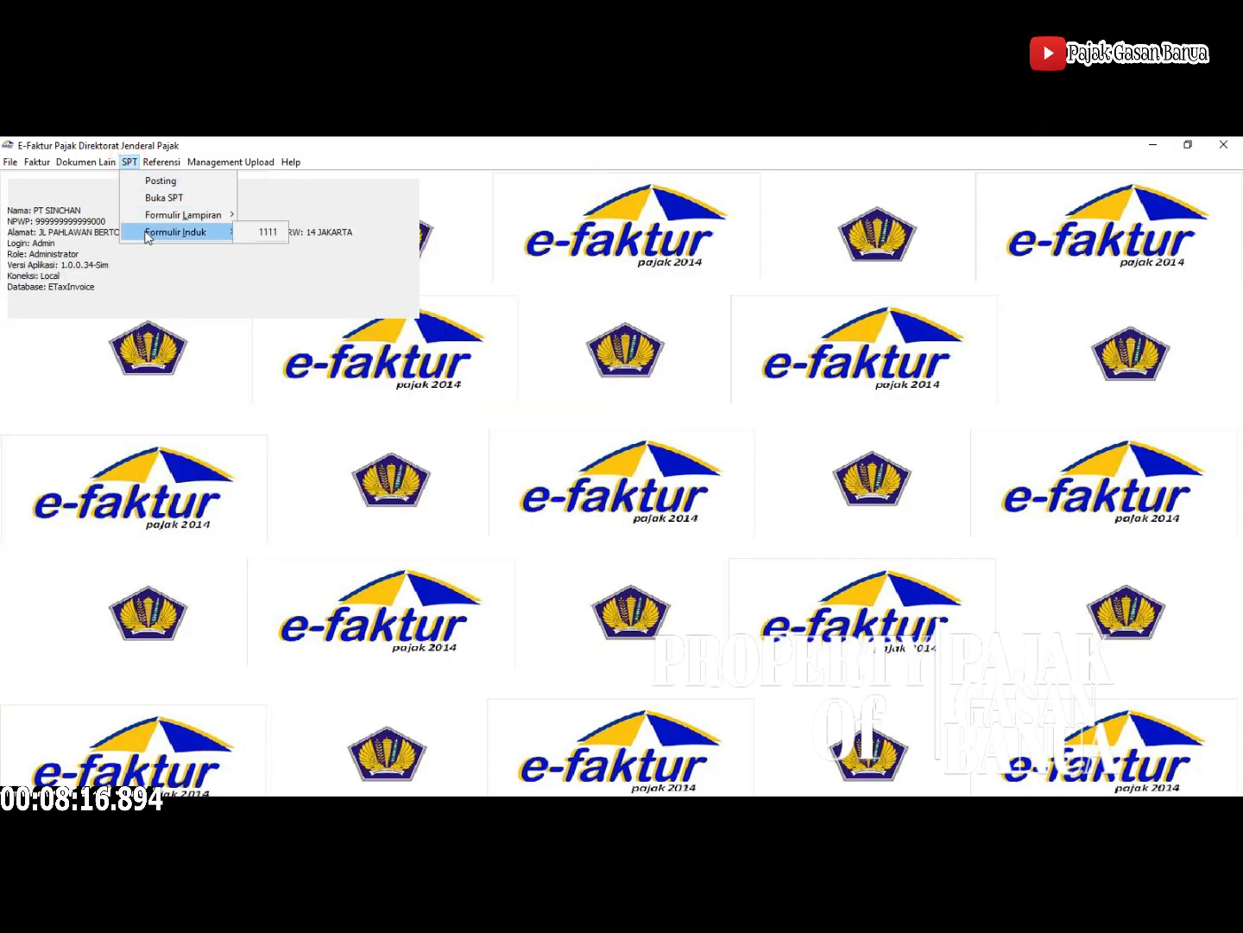
click(252, 235)
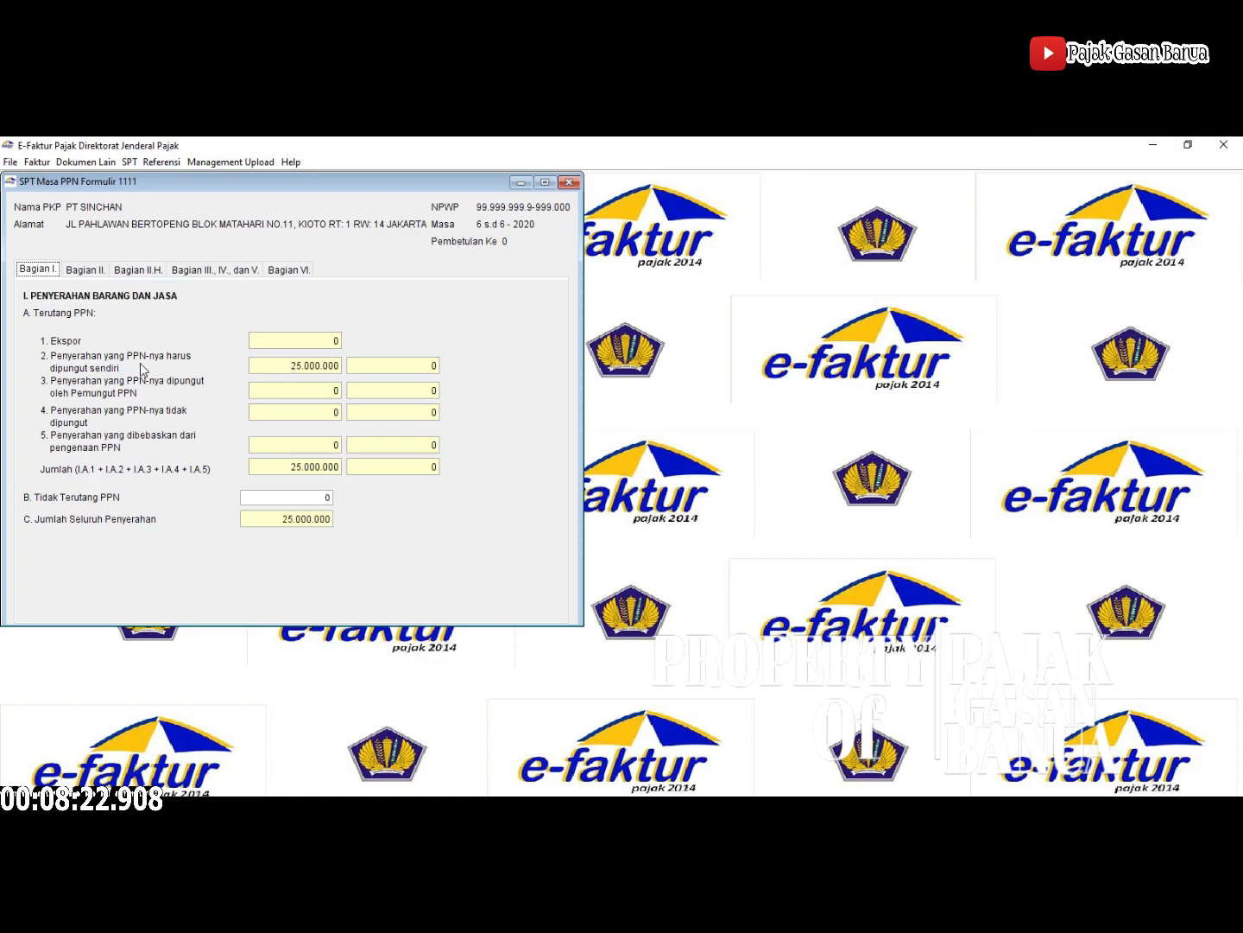
click(274, 369)
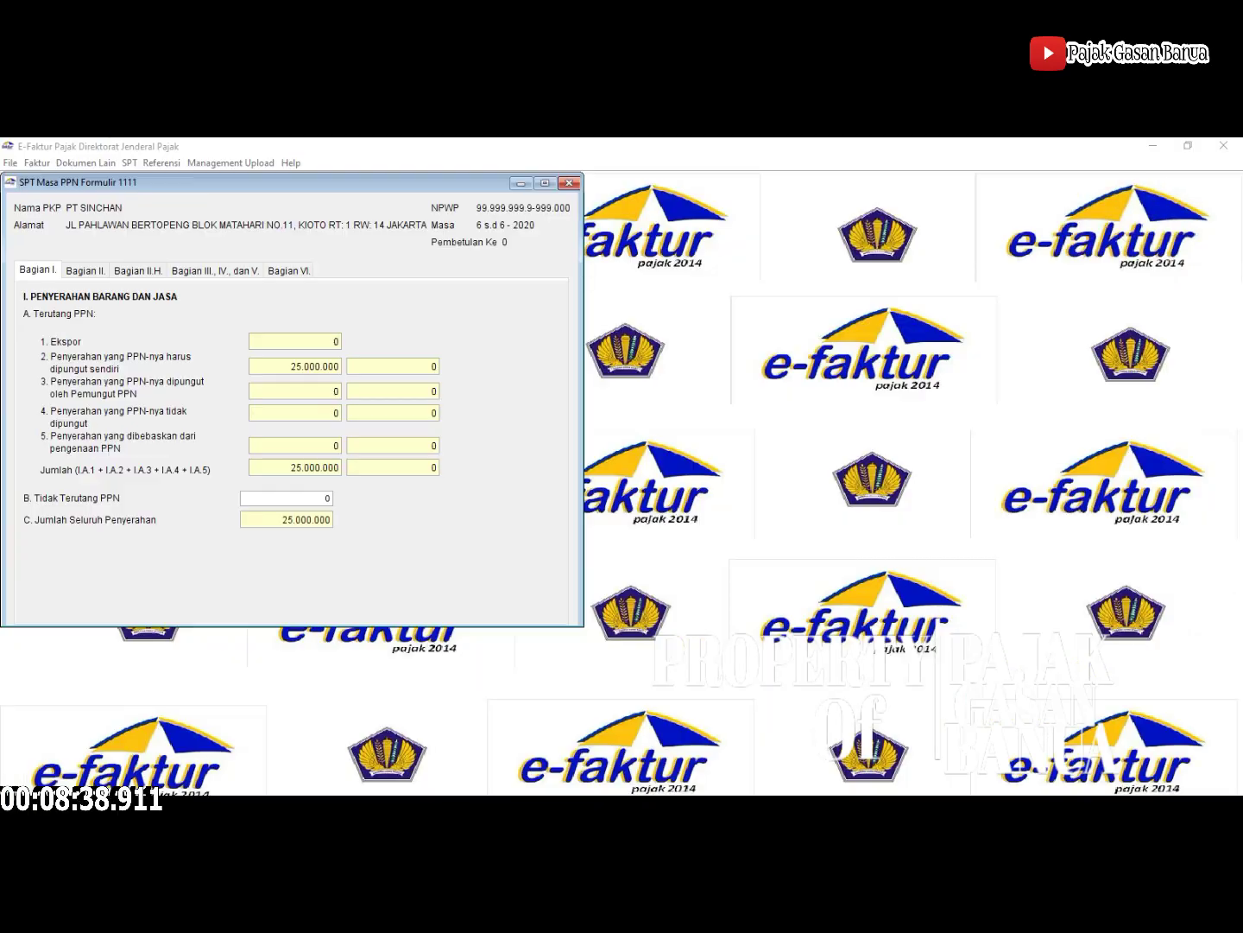
click(263, 232)
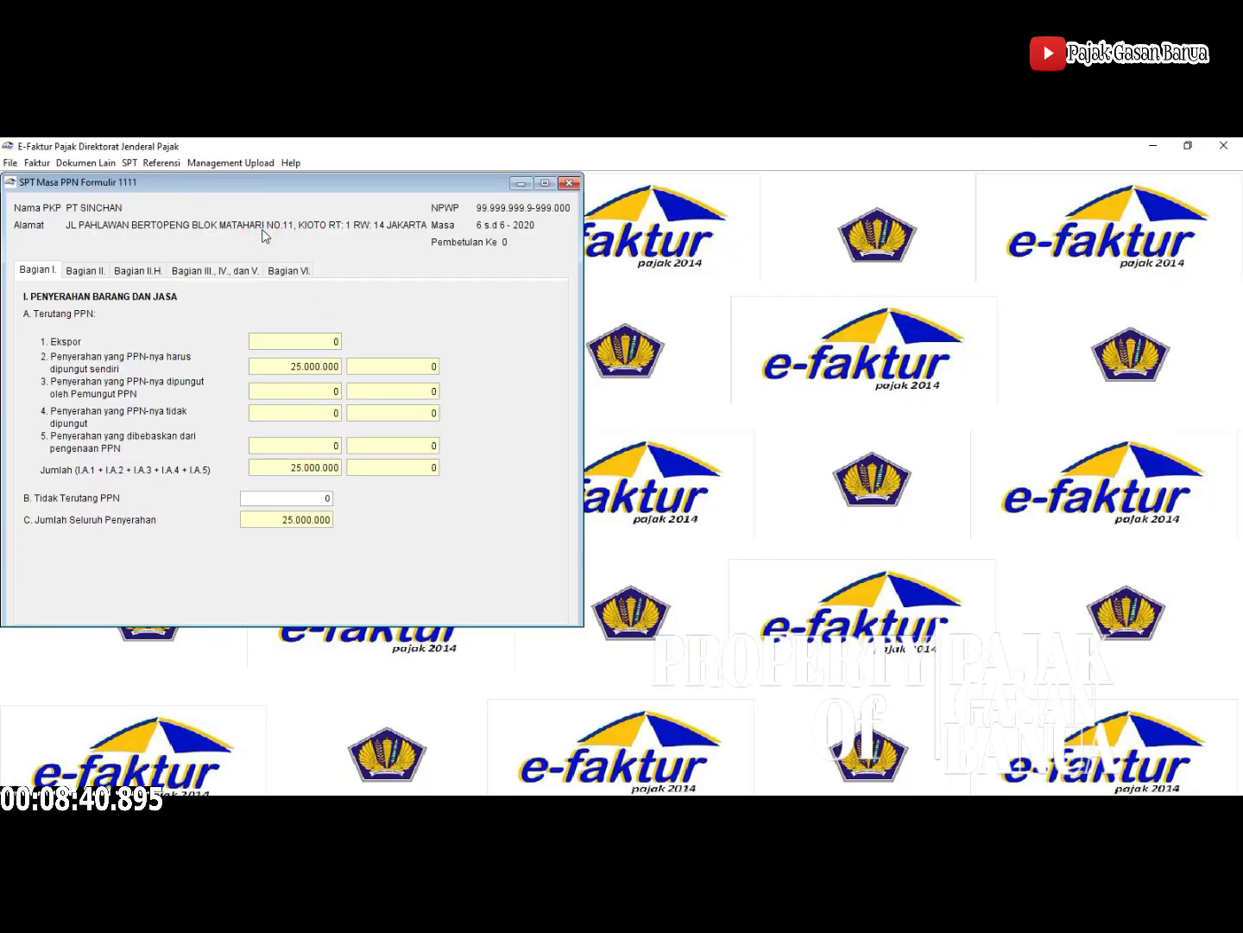
In Bagian VI, tick Formulir 1111 A1, A2, B1, B2, B3, Lainnya, SSP PPN, SSP PPnBM and Surat Kuasa Khusus
click(291, 271)
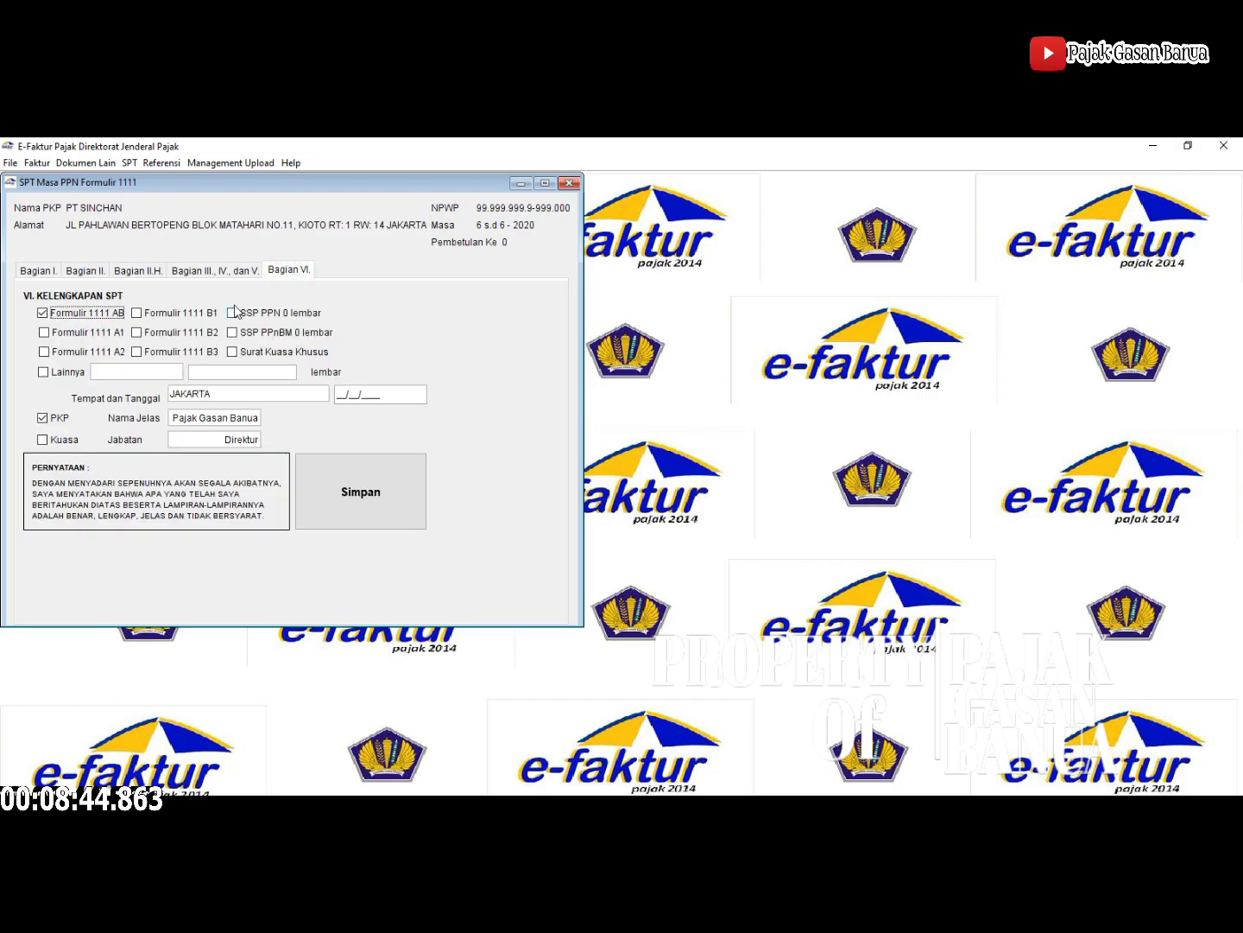
click(122, 334)
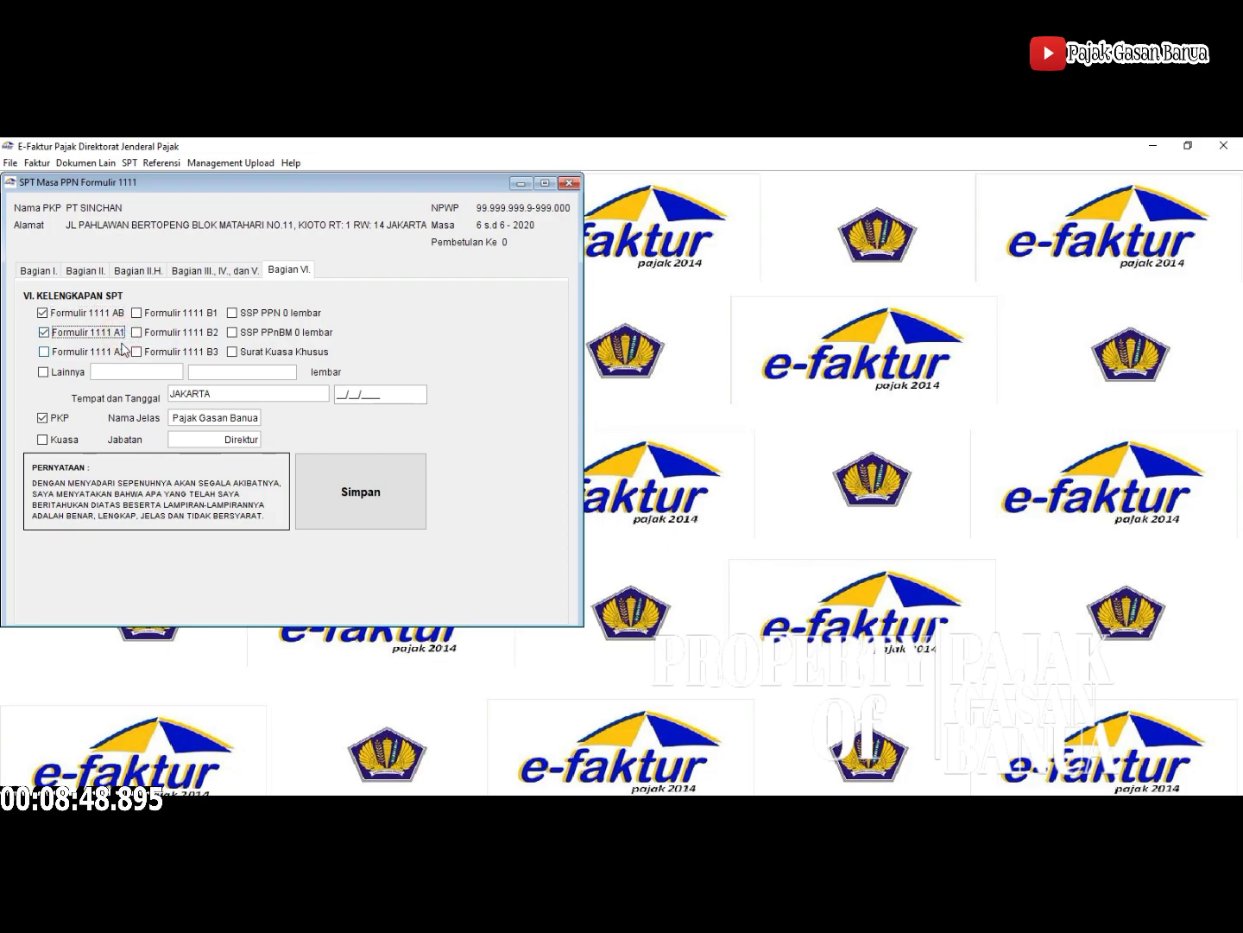
click(122, 353)
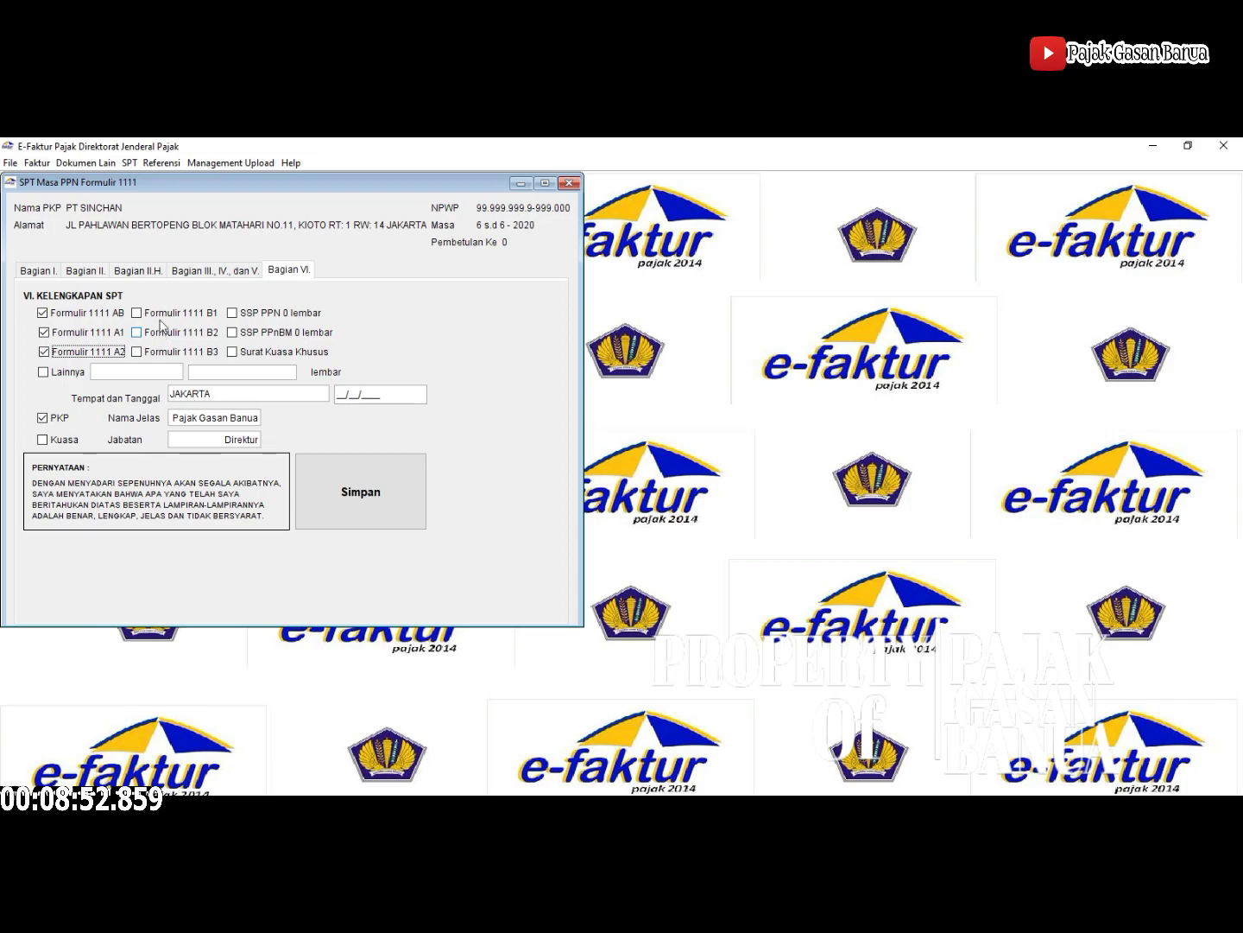
click(67, 373)
click(160, 314)
click(165, 334)
click(163, 350)
click(232, 312)
click(235, 333)
click(246, 354)
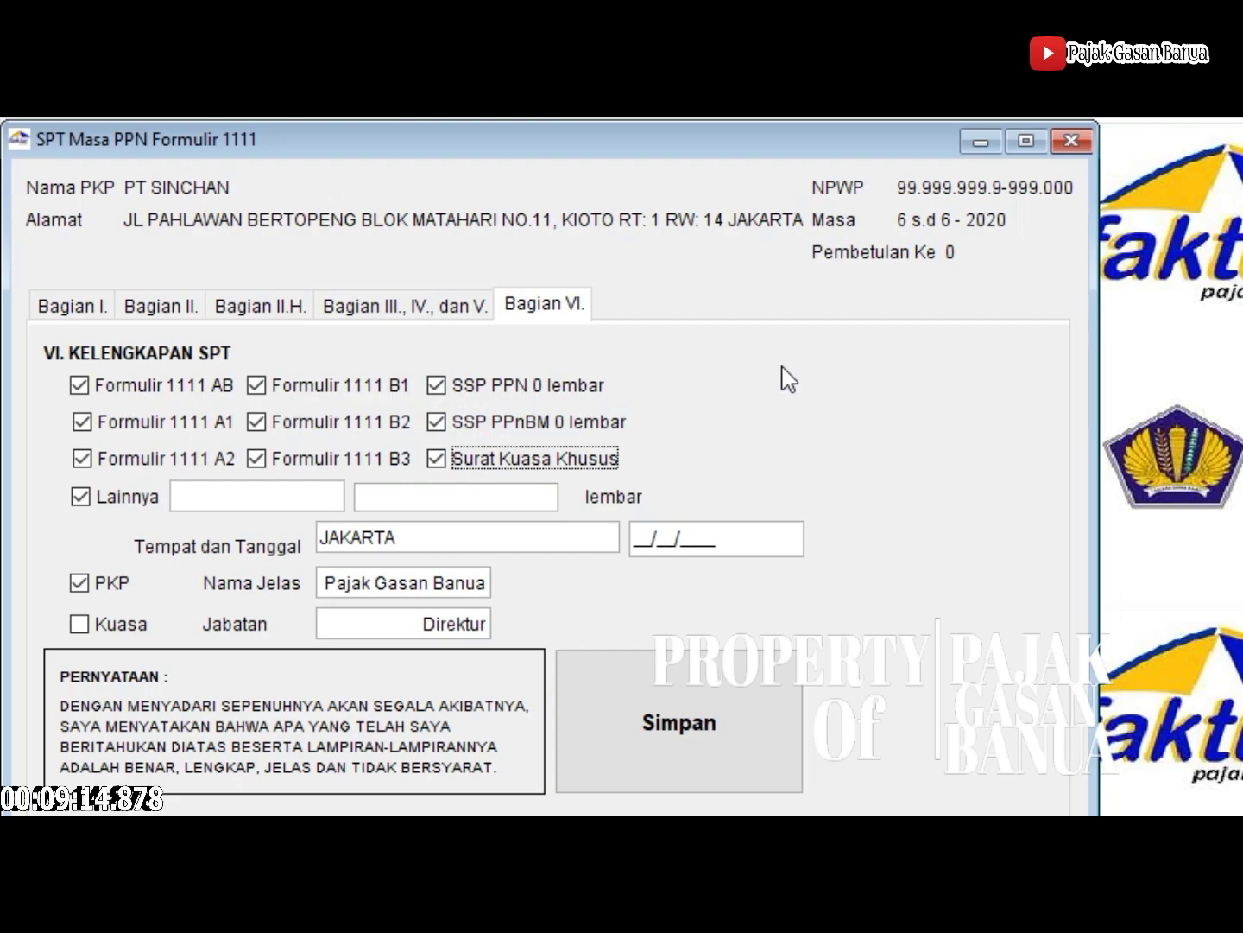
Set the Tempat dan Tanggal date in Bagian VI to 16/06/2020 and save form 1111
click(647, 532)
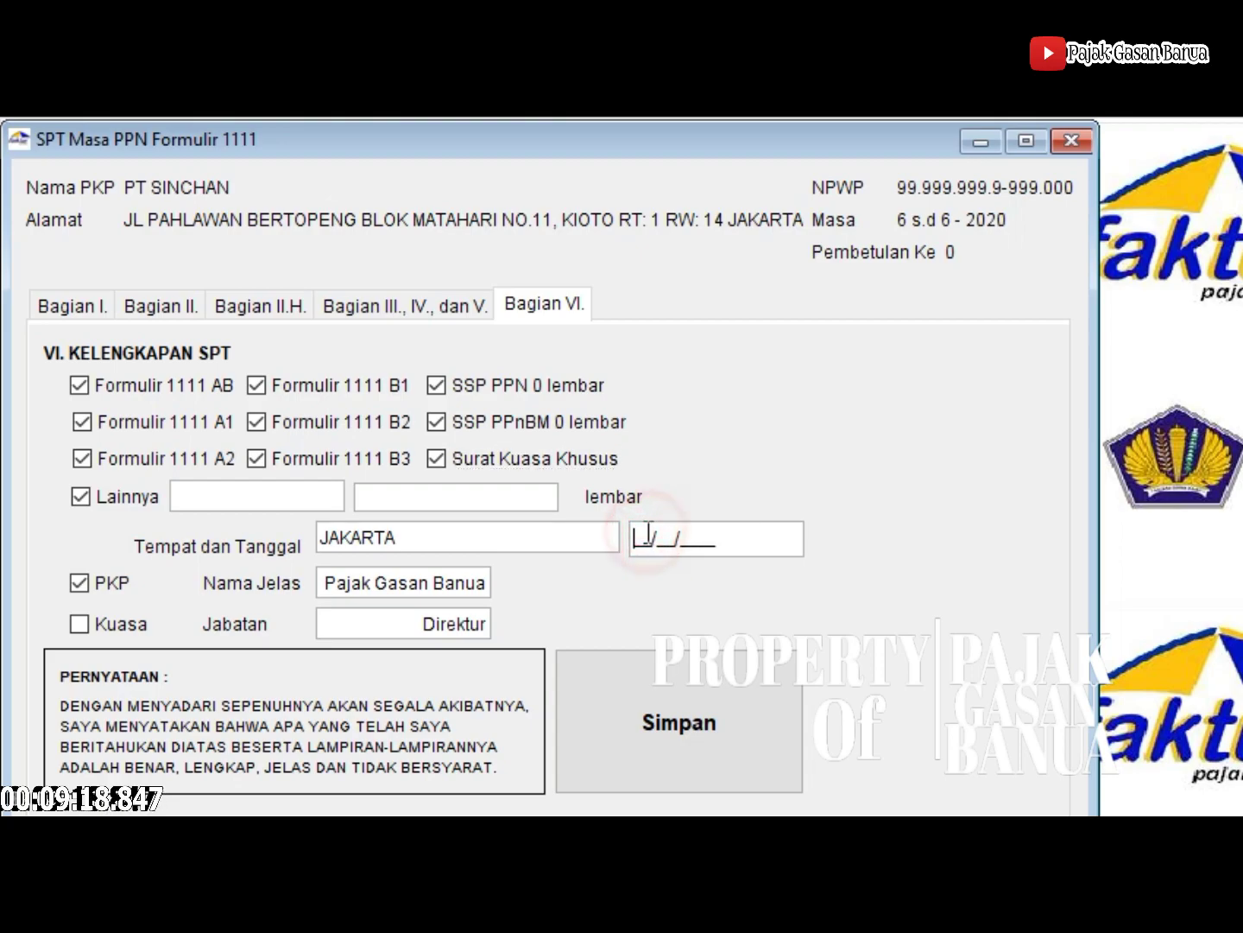
text(1)
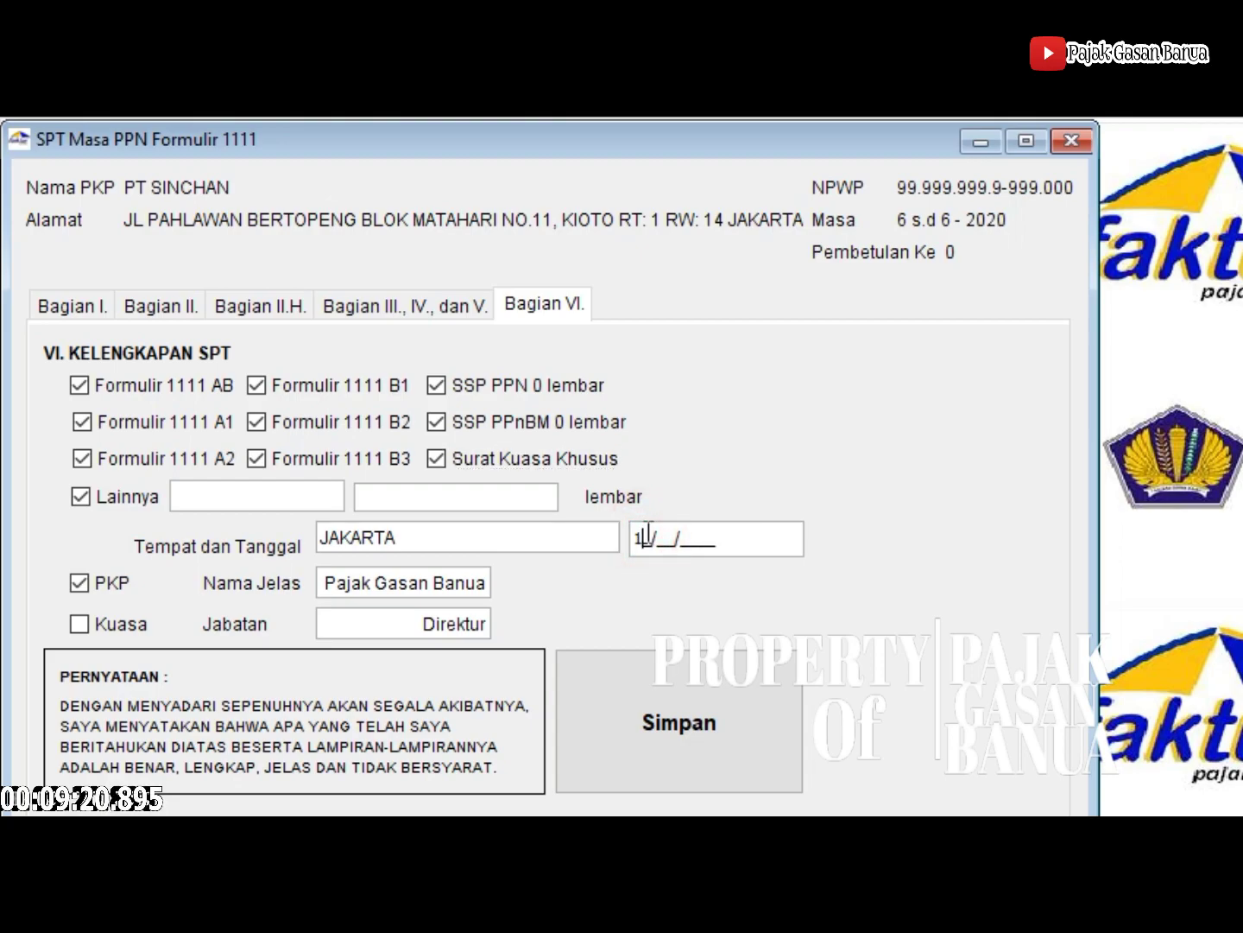
text(6/06/2020)
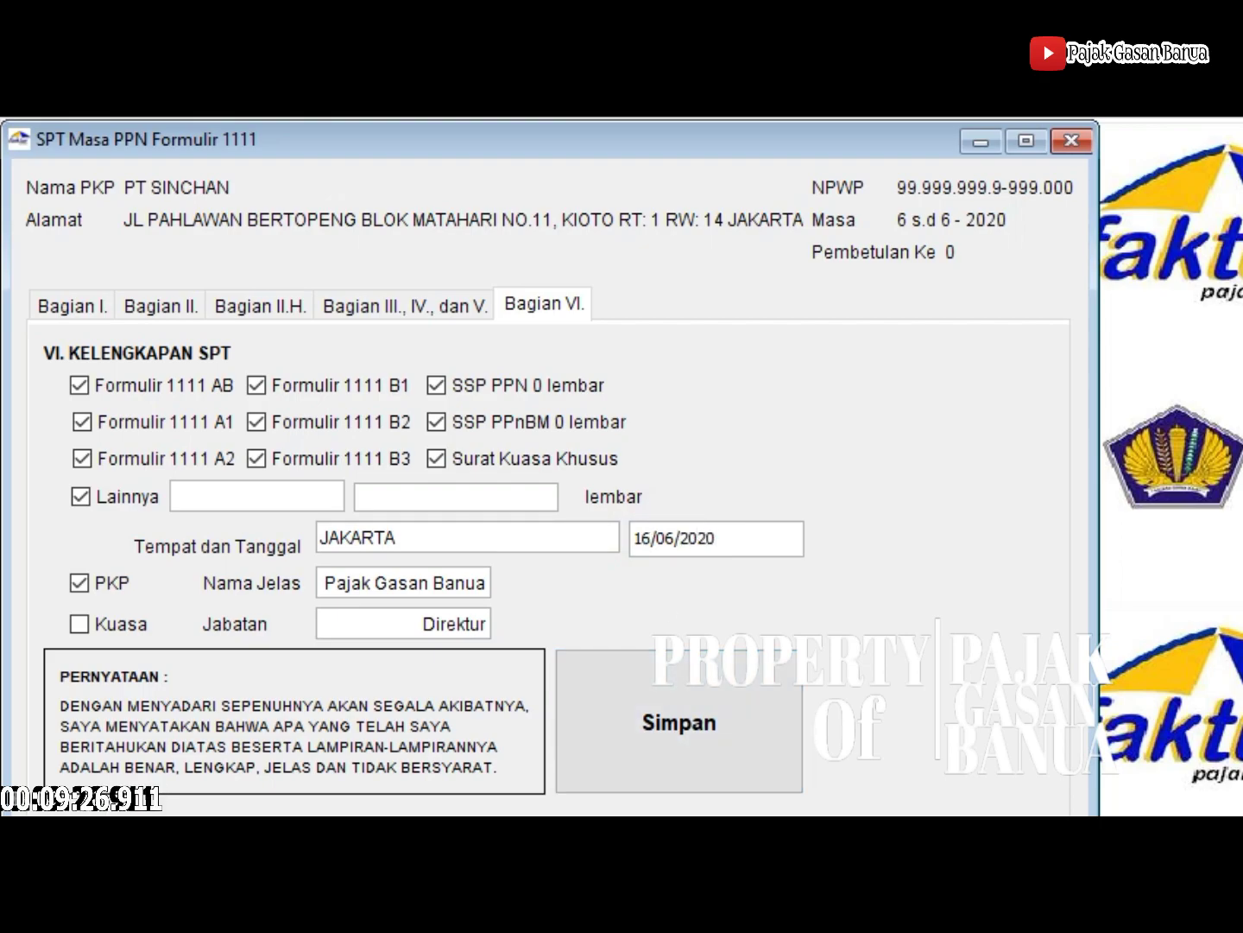
click(637, 757)
key(Return)
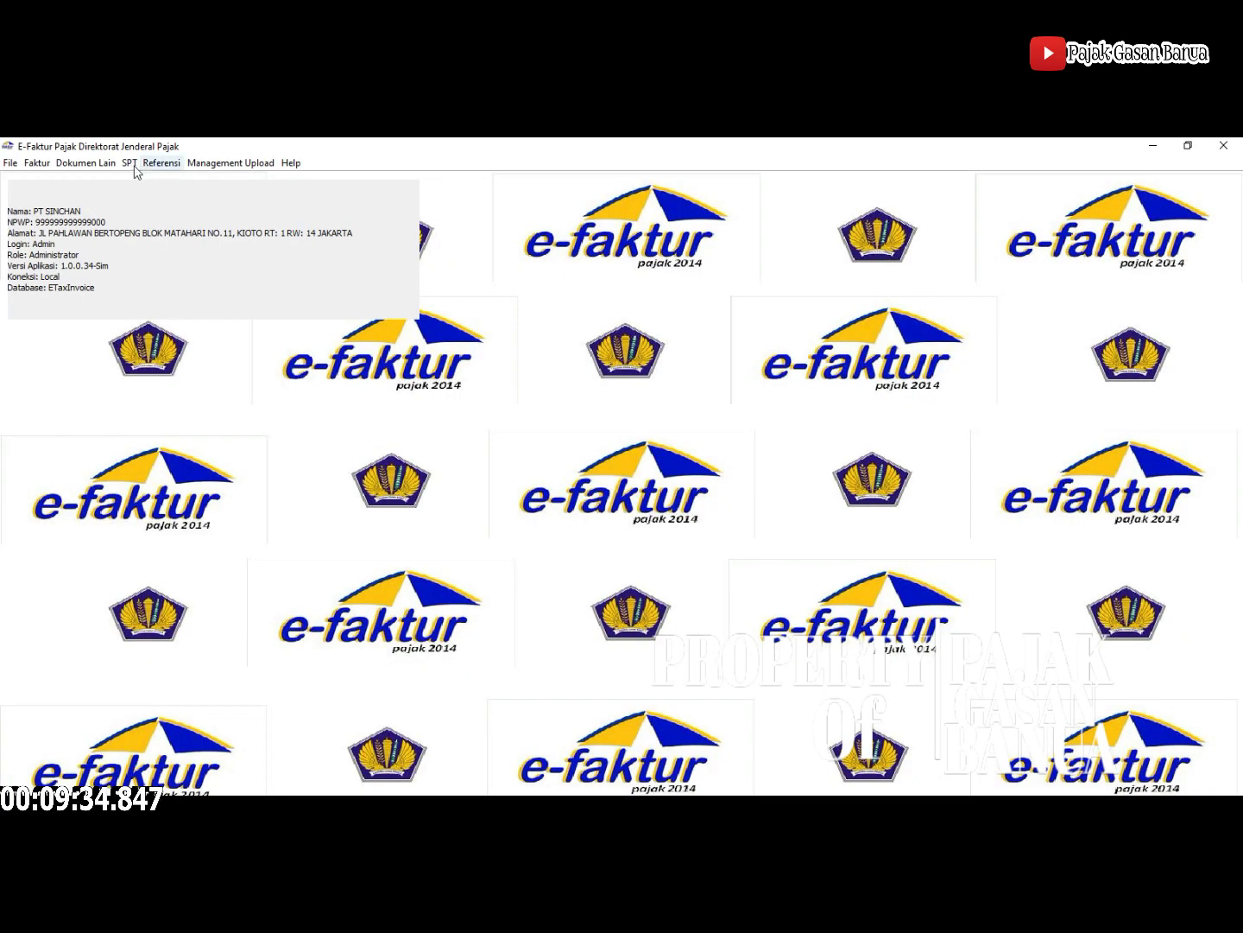
Start creating the CSV and PDF files for the 2020 period 6-6 SPT, cancel the file saving and close the SPT list
click(131, 165)
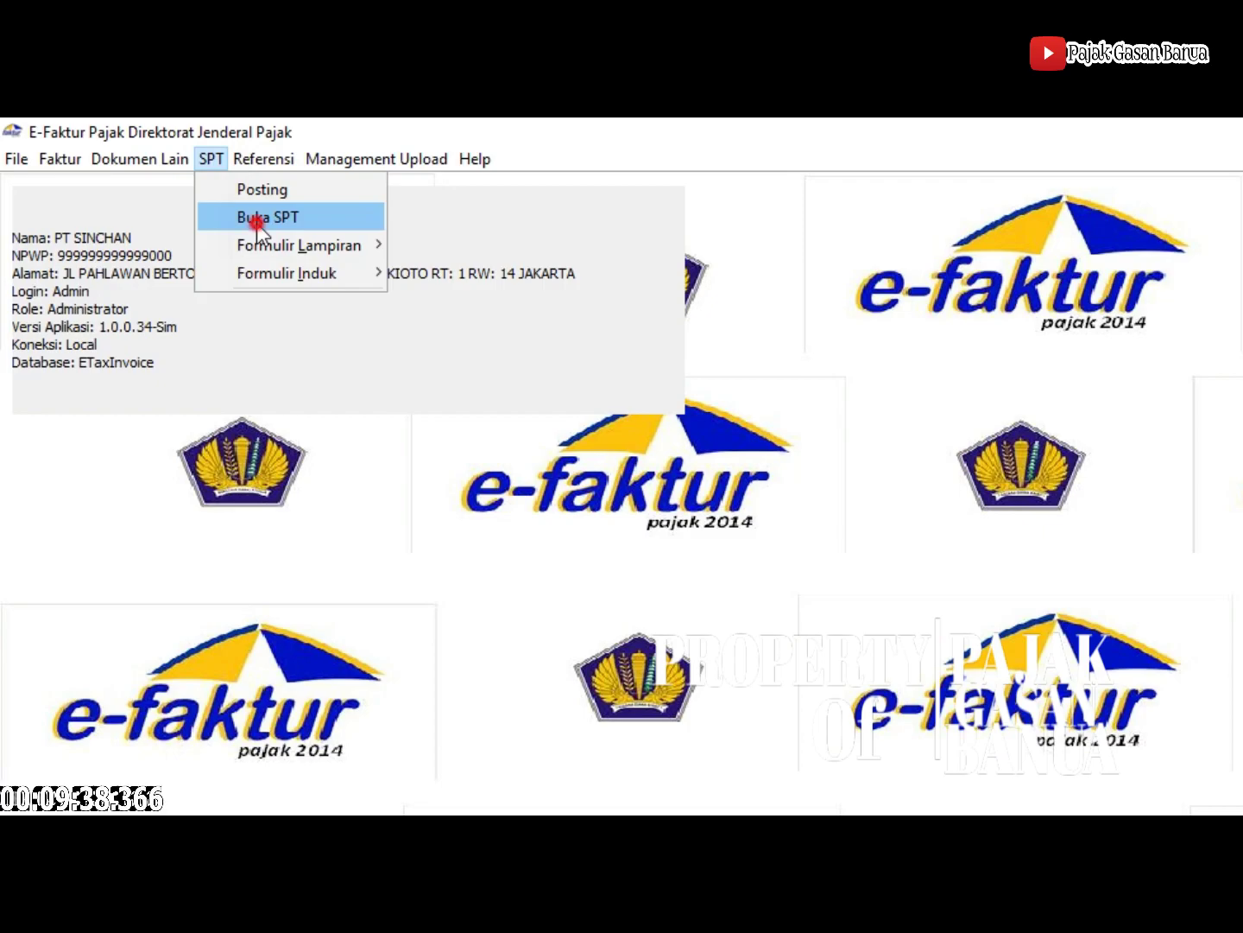
click(159, 200)
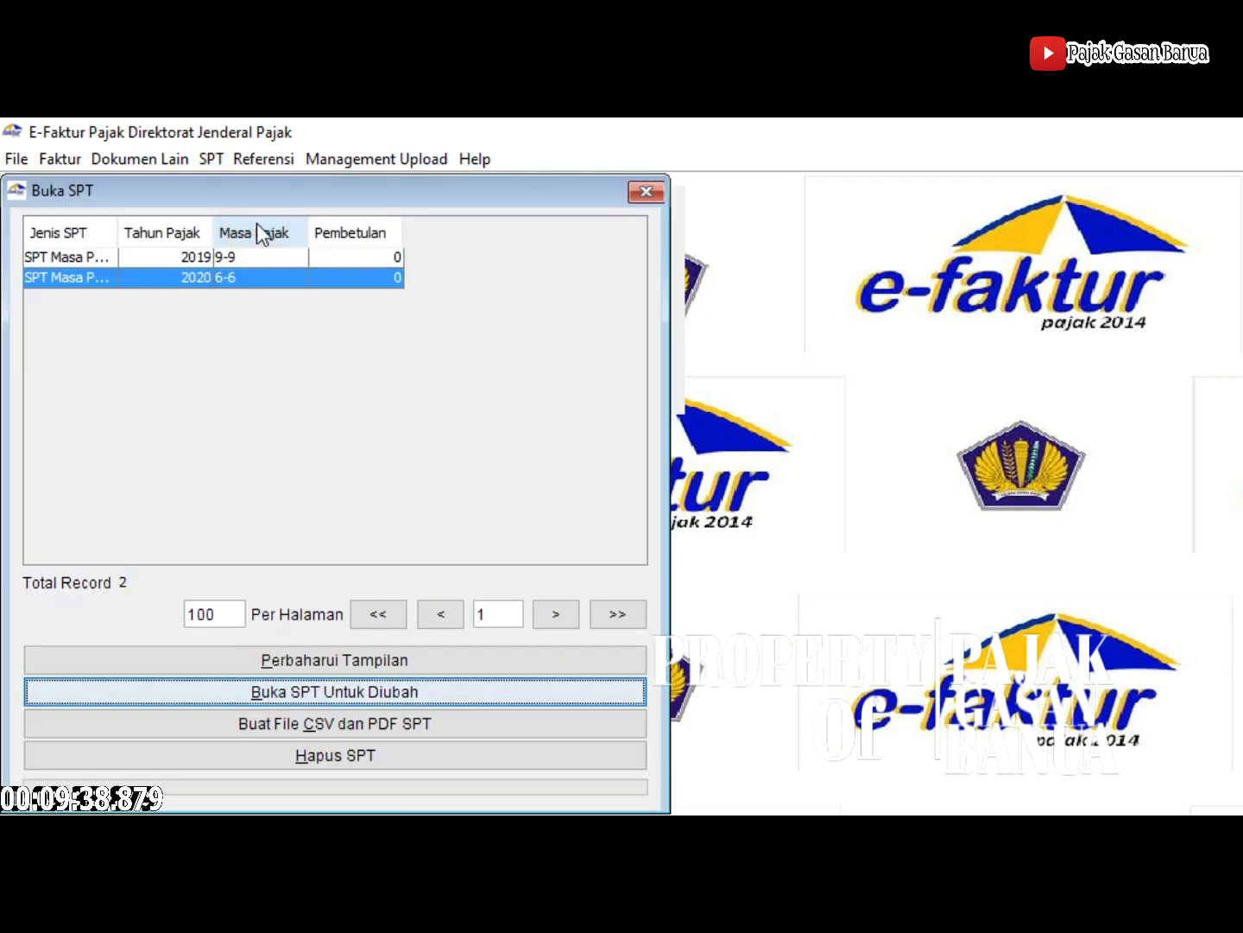
click(471, 730)
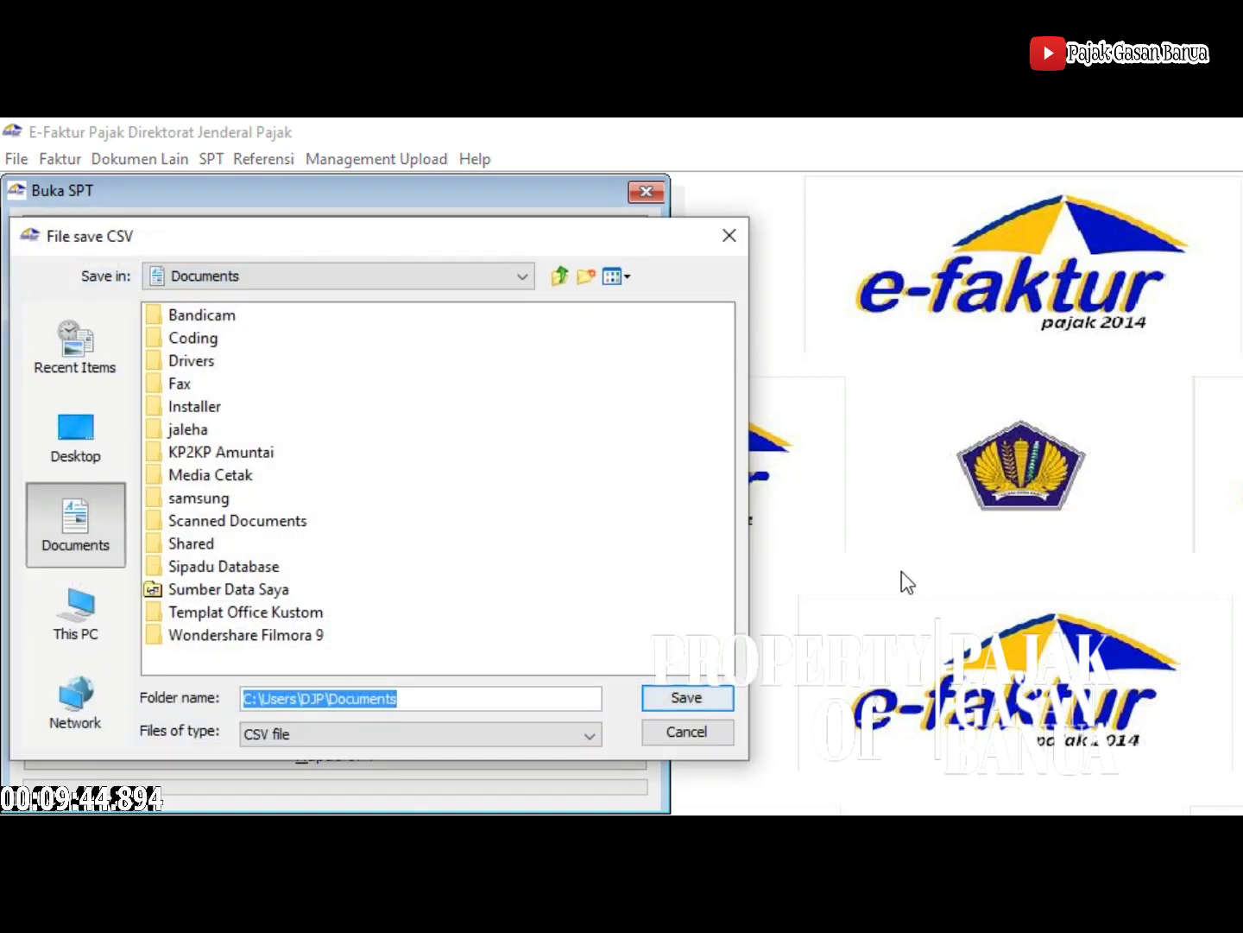
click(703, 731)
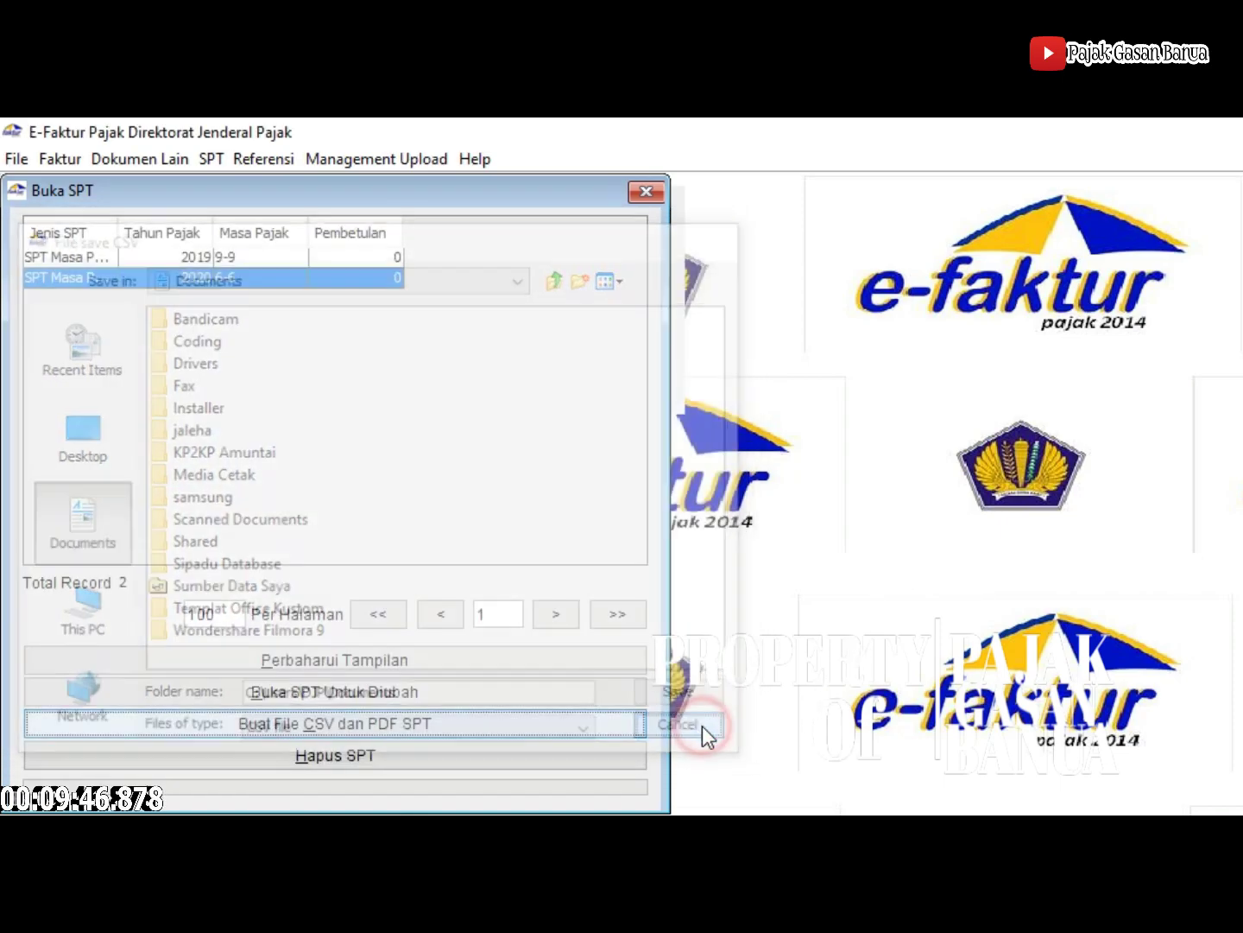
click(656, 194)
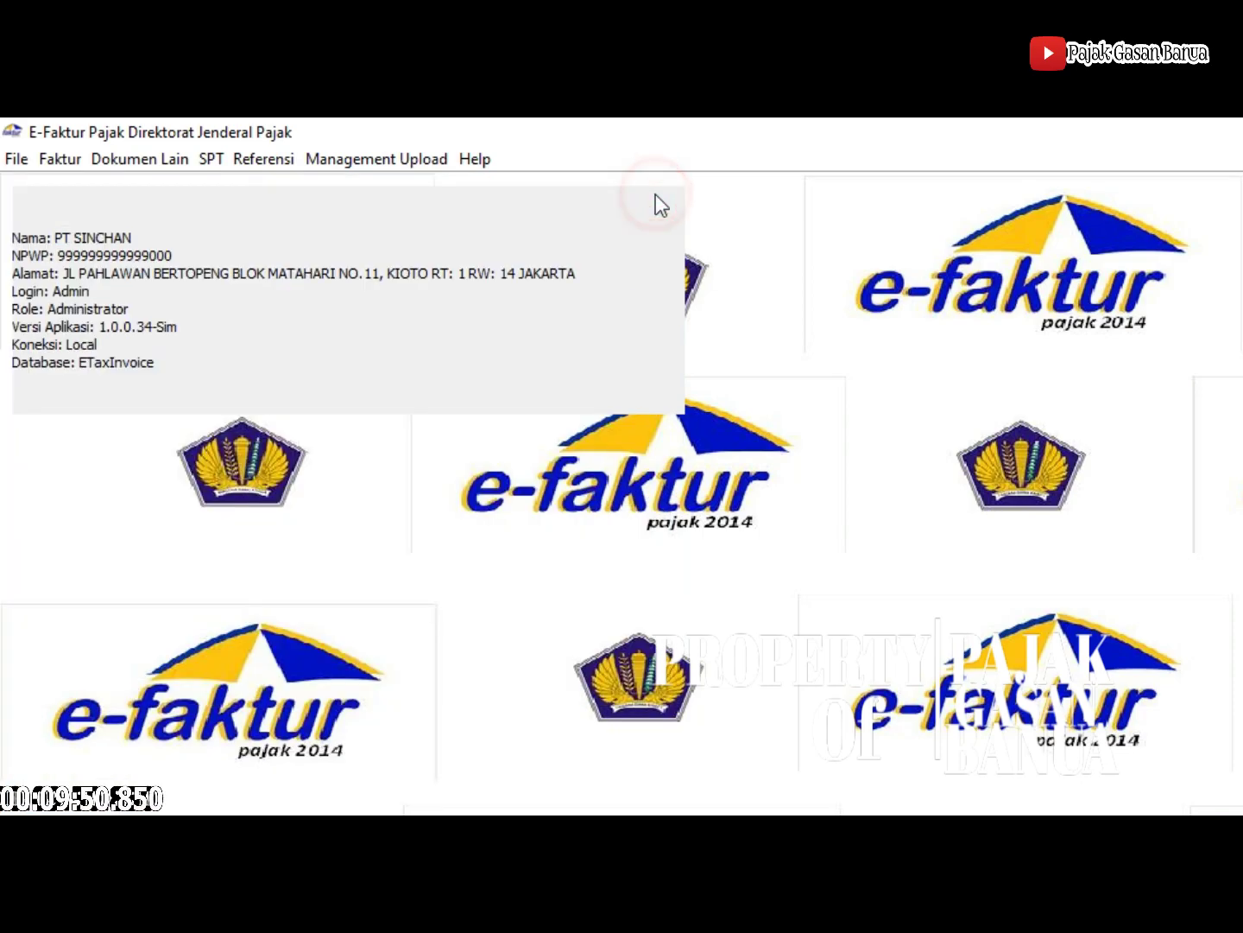